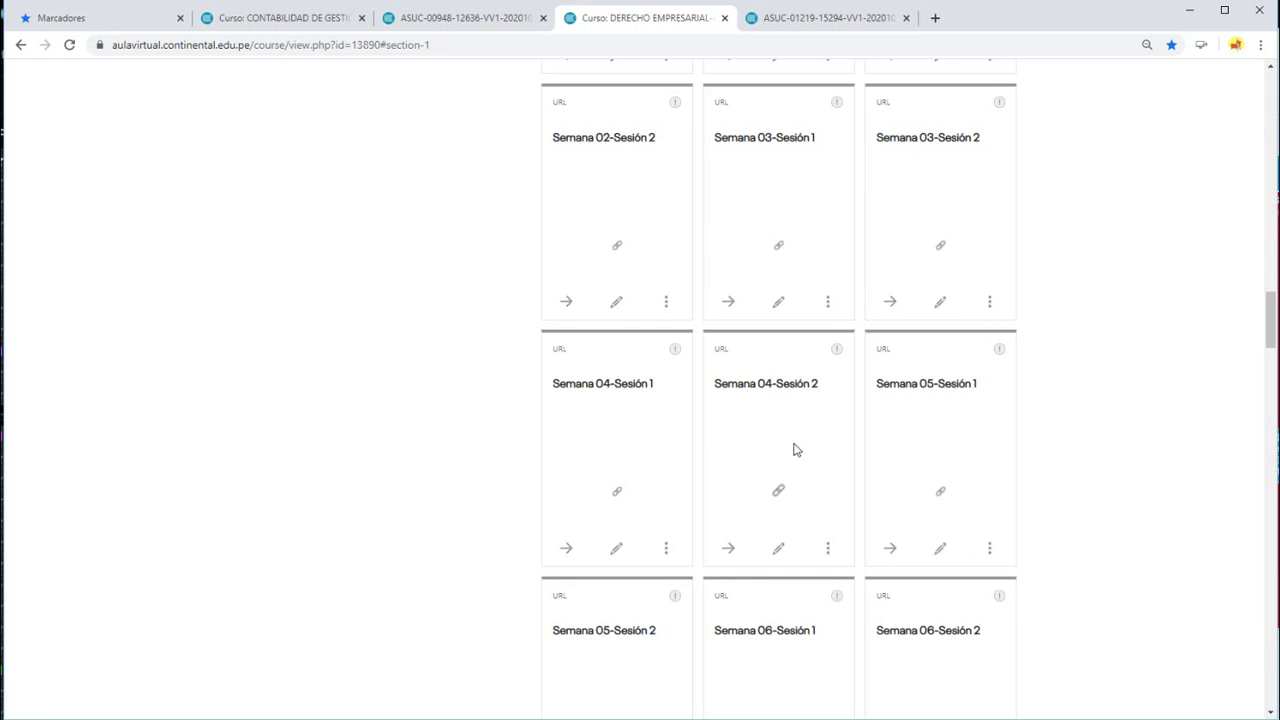
- Open the TUTORÍA PERSONALIZADA-CLASES PRESENCIALES external tool from the DERECHO EMPRESARIAL course page in a separate browser tab and switch to it
{"action": "scroll", "coordinate": [795, 450], "scroll_direction": "down", "scroll_amount": 10}
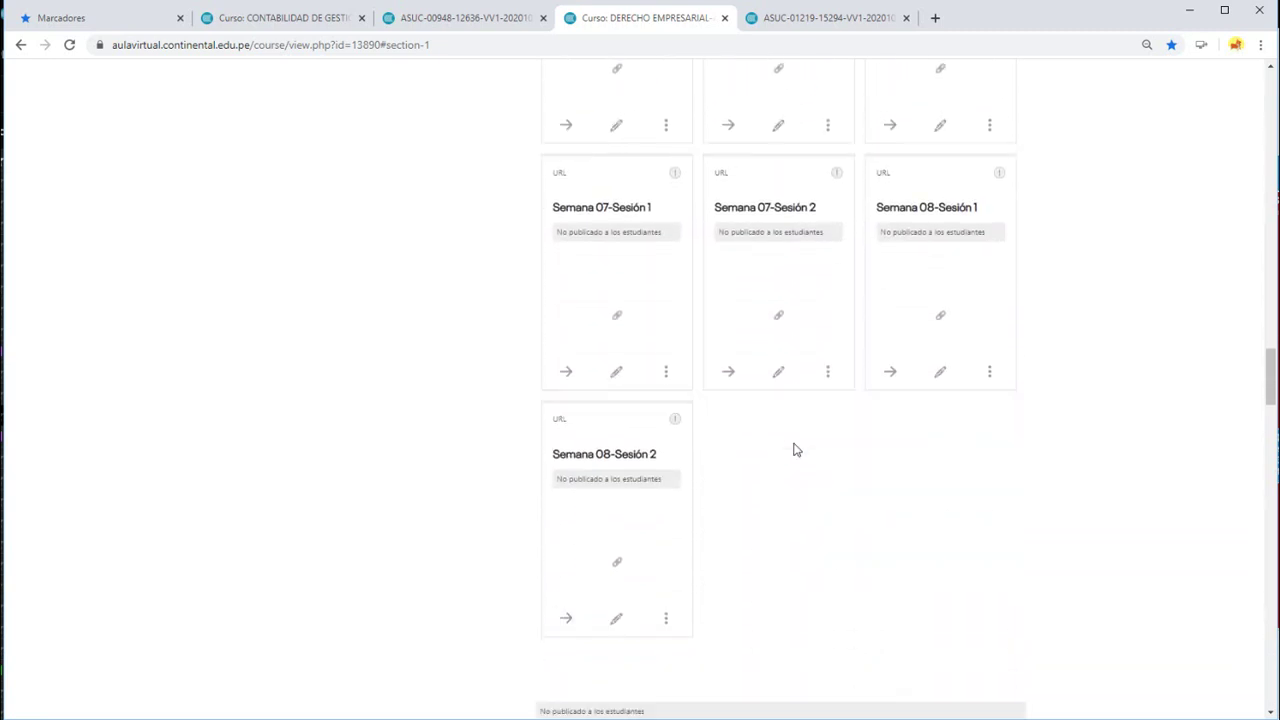
{"action": "scroll", "coordinate": [795, 450], "scroll_direction": "down", "scroll_amount": 15}
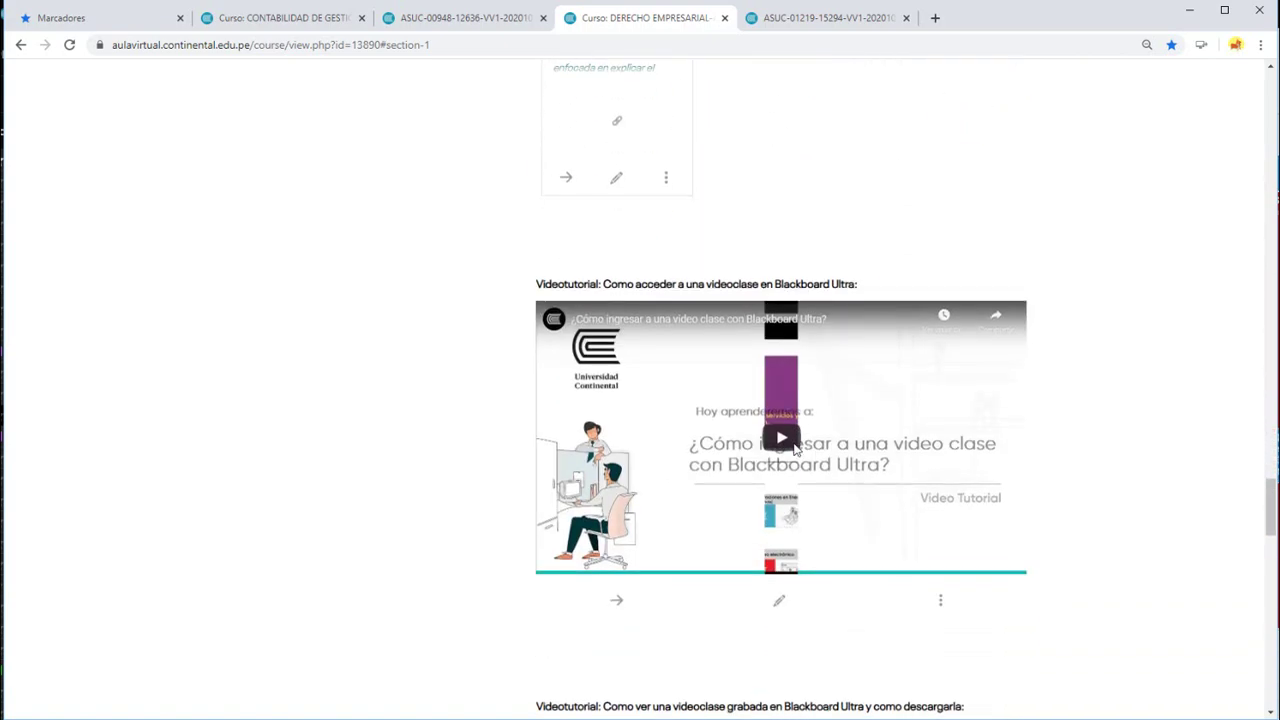
{"action": "scroll", "coordinate": [795, 450], "scroll_direction": "down", "scroll_amount": 15}
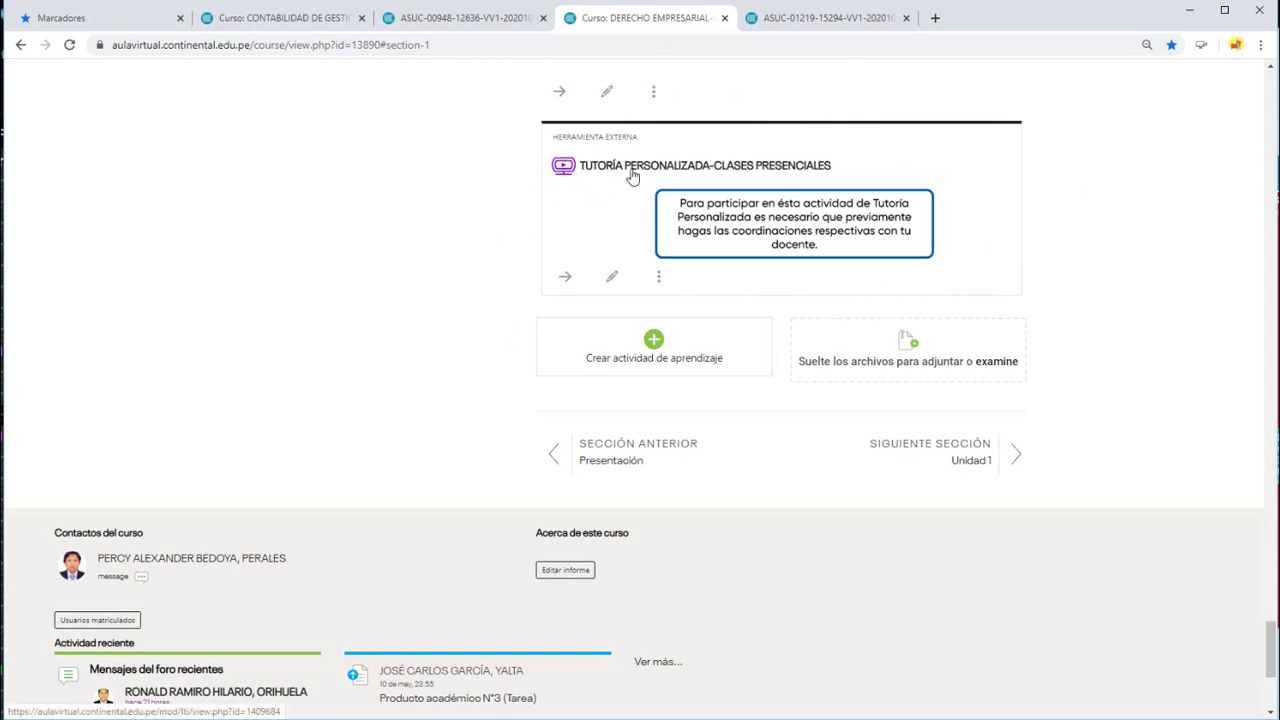
{"action": "middle_click", "coordinate": [767, 172]}
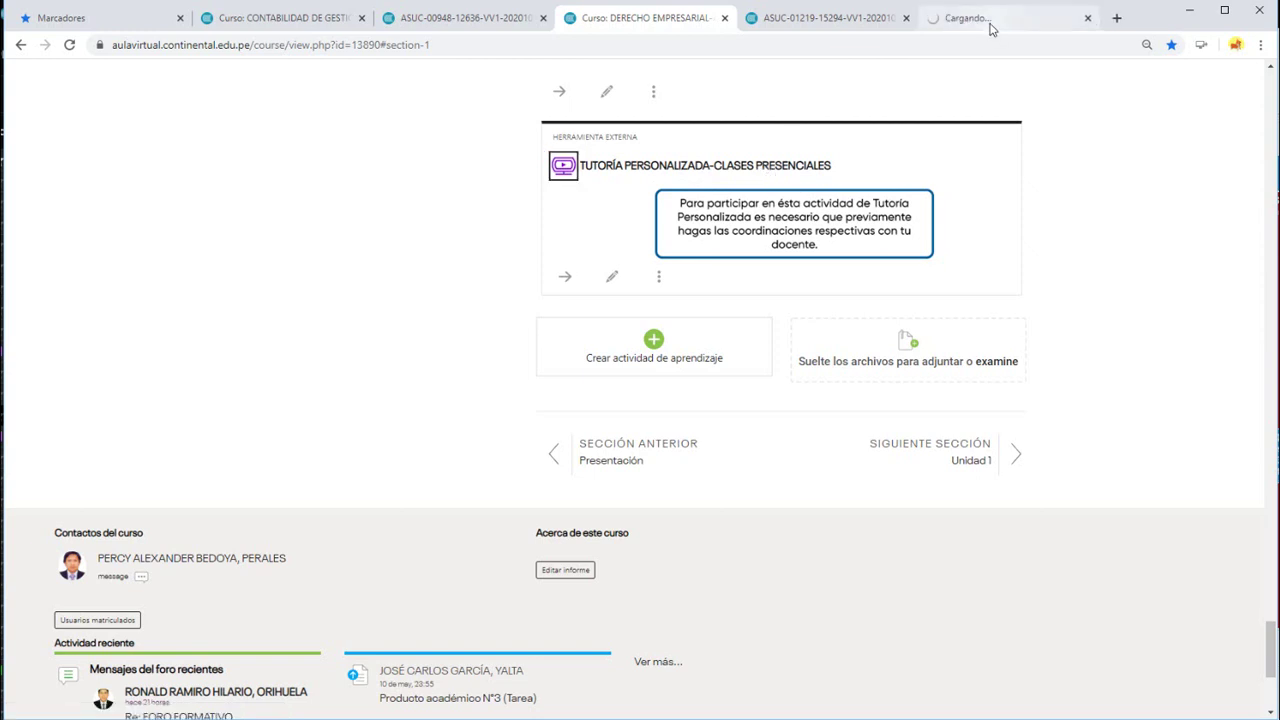
{"action": "left_click", "coordinate": [988, 26]}
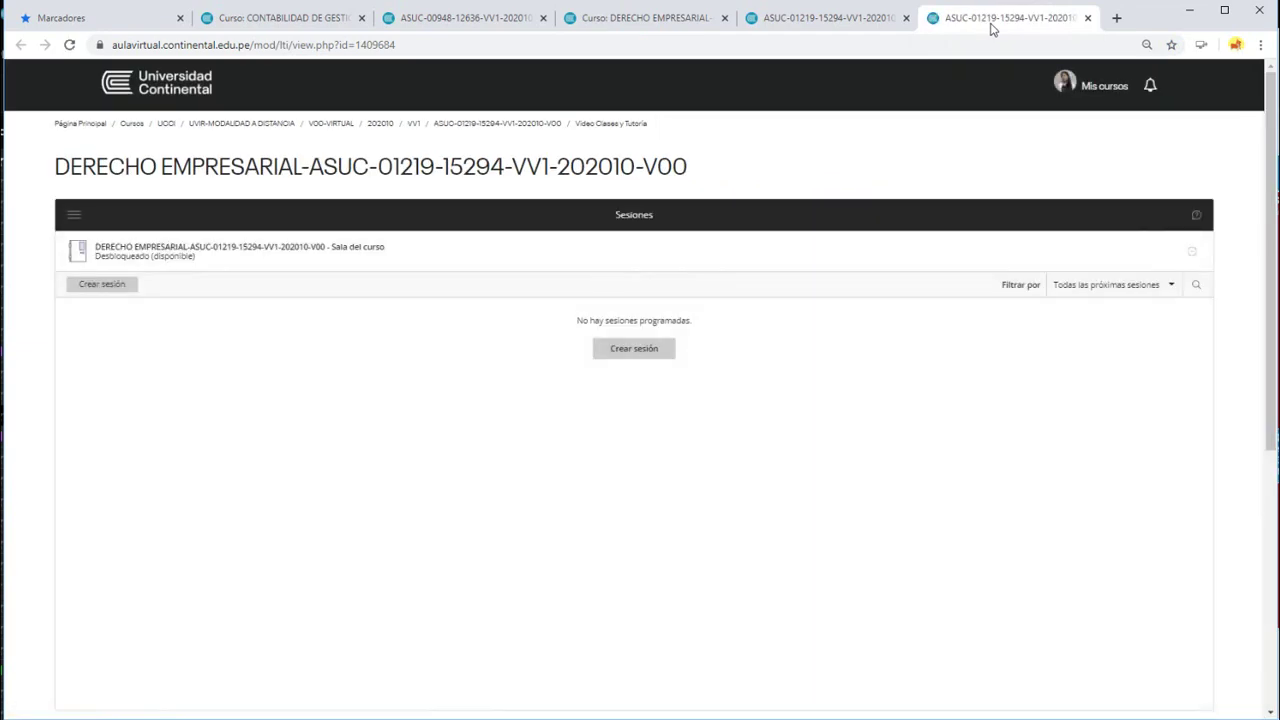
- Return to the previously opened sessions page, check the details and options of the course room, and copy its guest link
{"action": "key", "text": "ctrl+shift+Tab"}
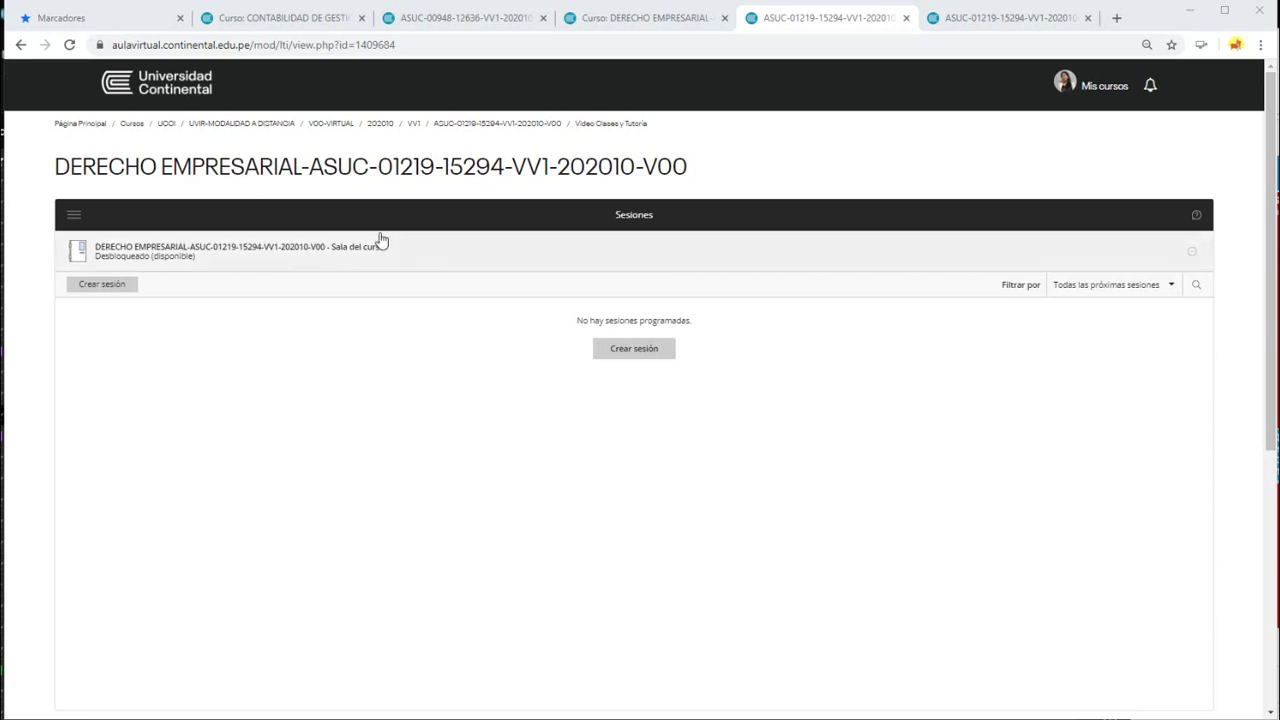
{"action": "left_click", "coordinate": [951, 242]}
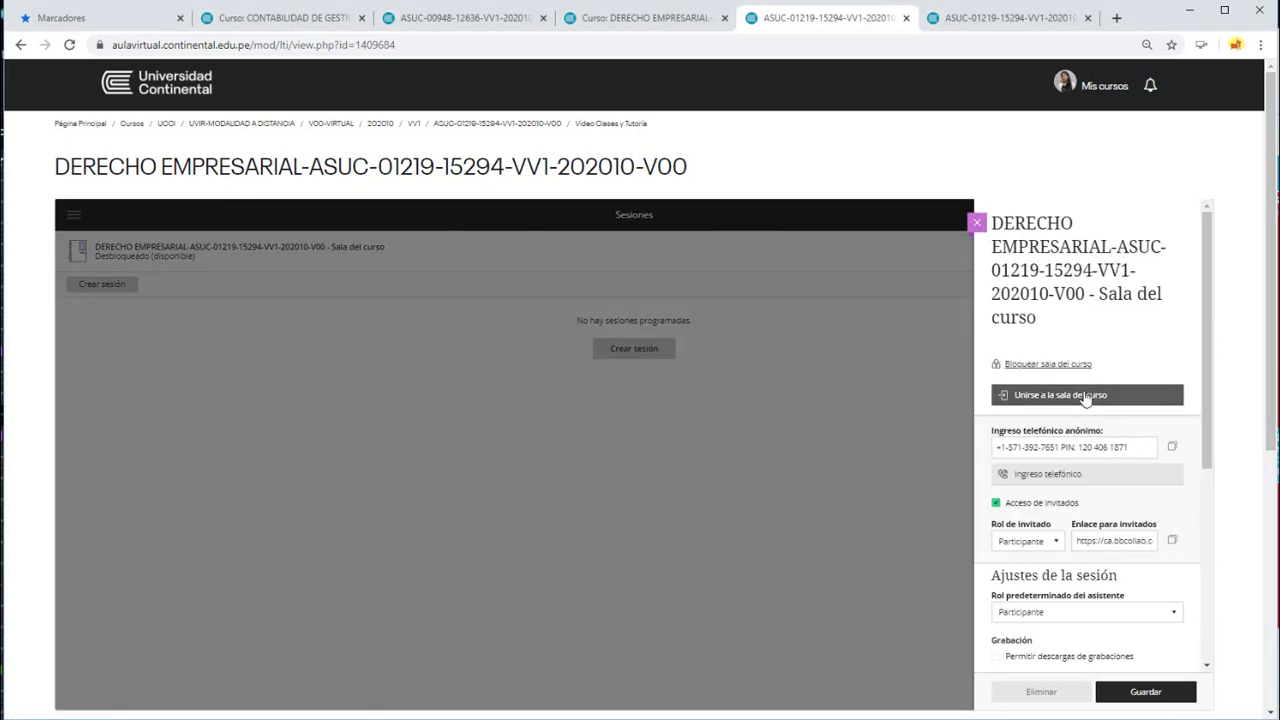
{"action": "left_click", "coordinate": [1014, 401]}
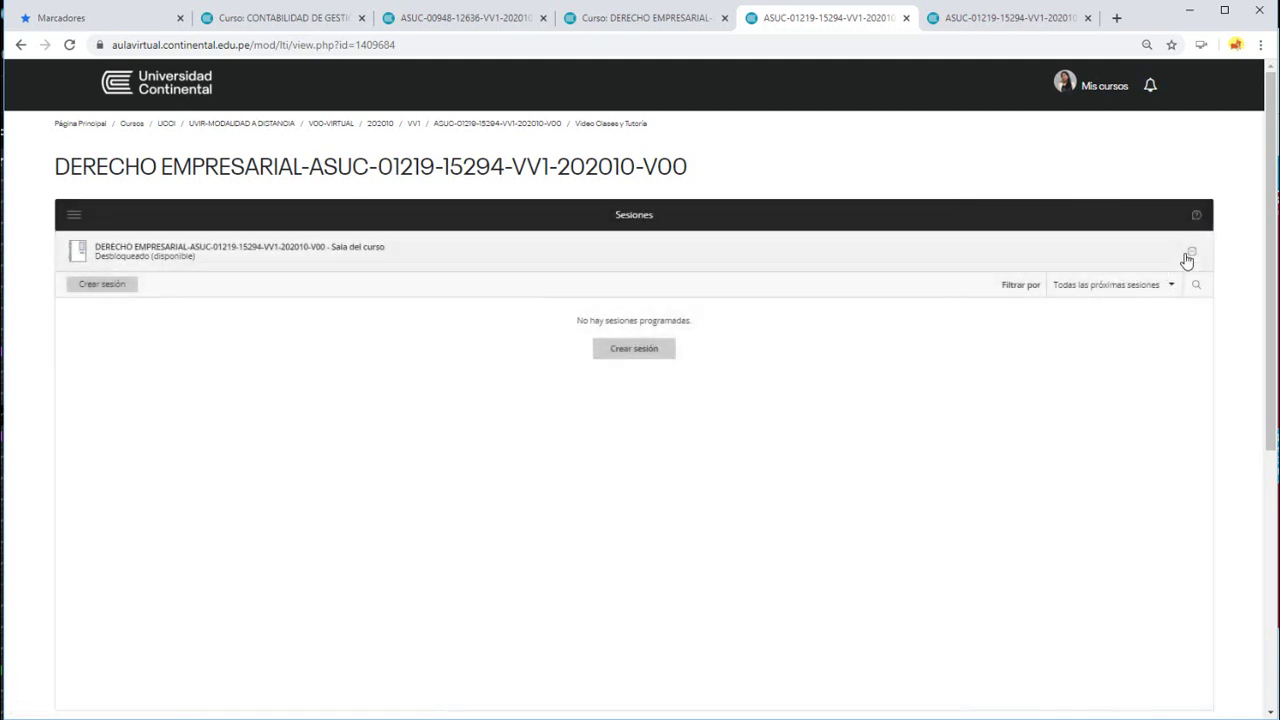
{"action": "left_click", "coordinate": [1191, 251]}
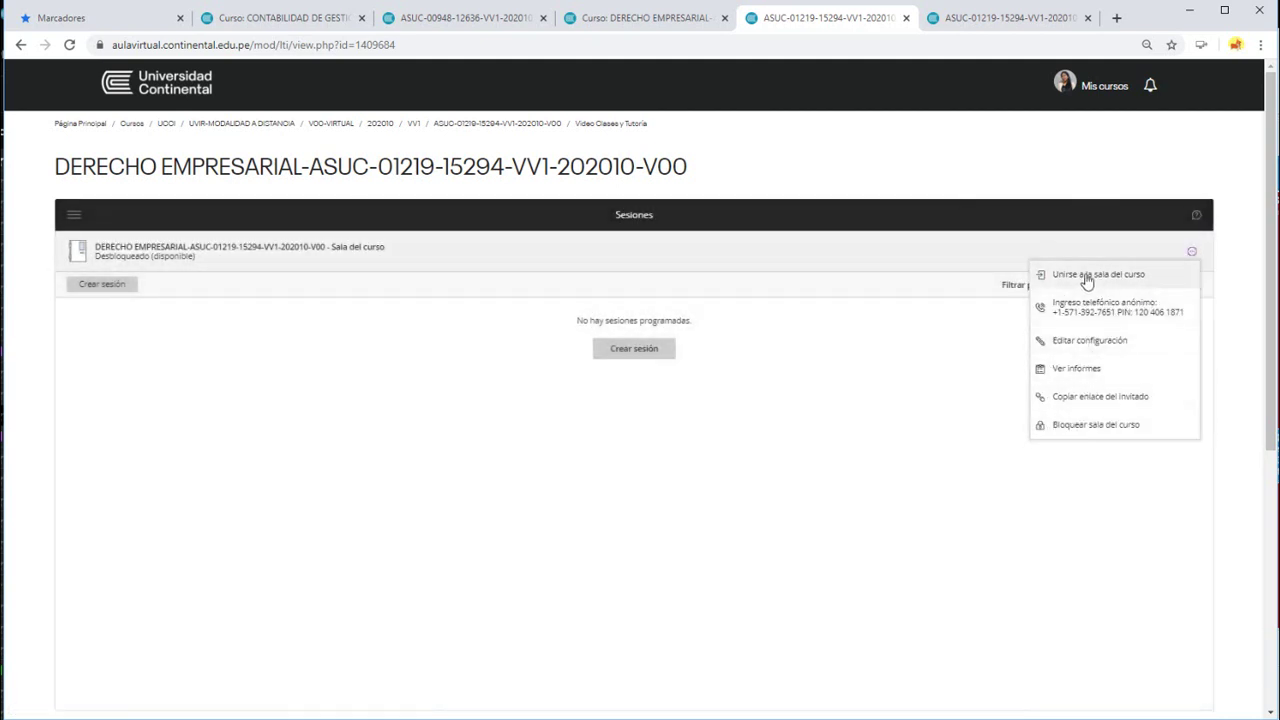
{"action": "left_click", "coordinate": [1091, 403]}
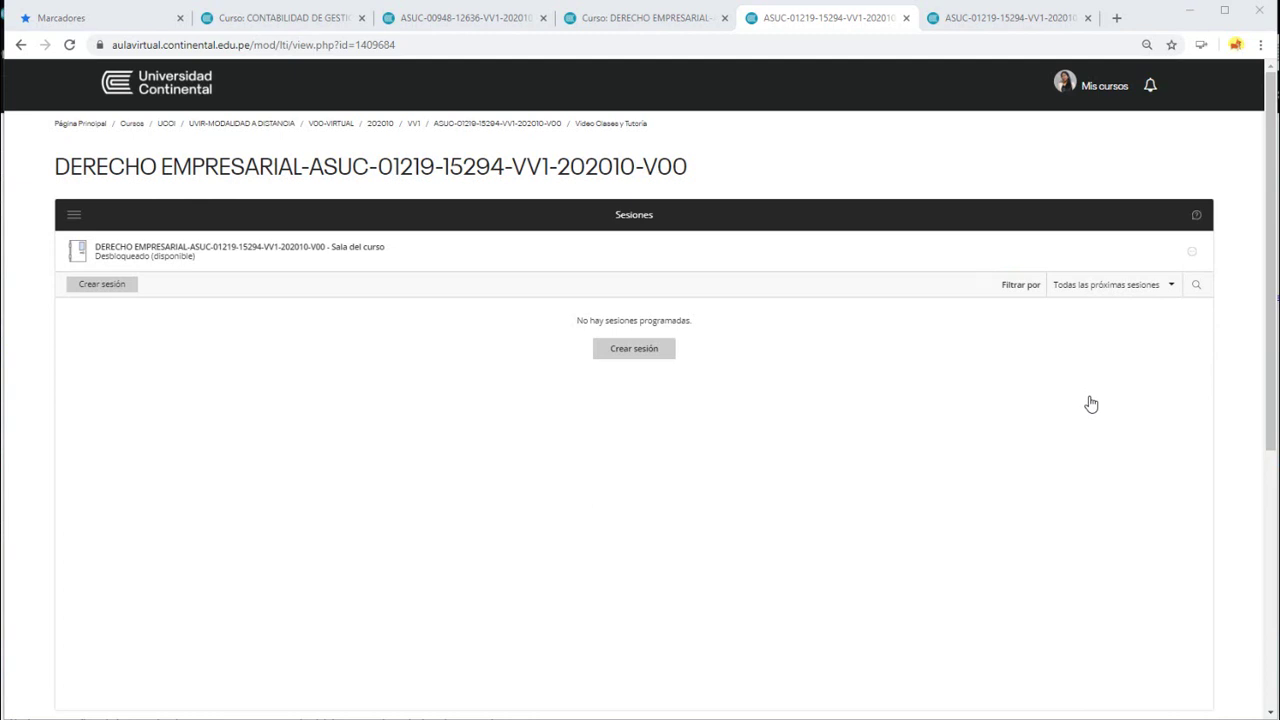
{"action": "left_click", "coordinate": [1191, 251]}
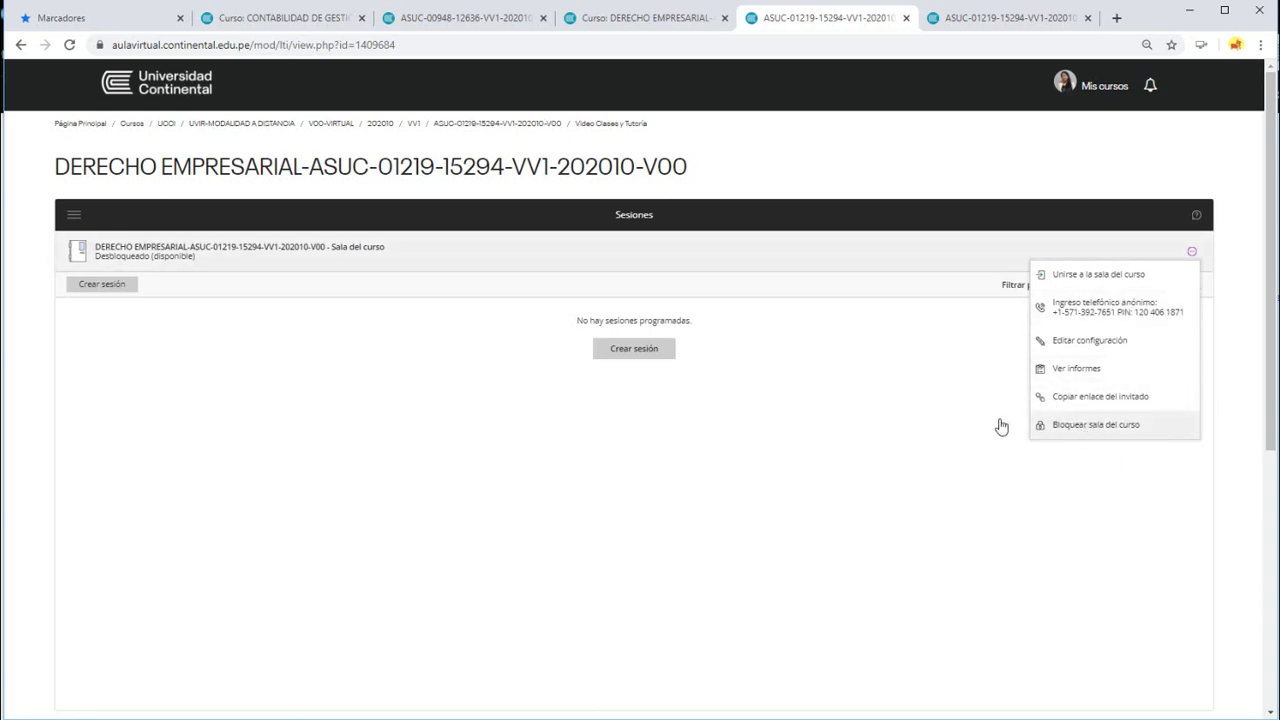
{"action": "left_click", "coordinate": [838, 452]}
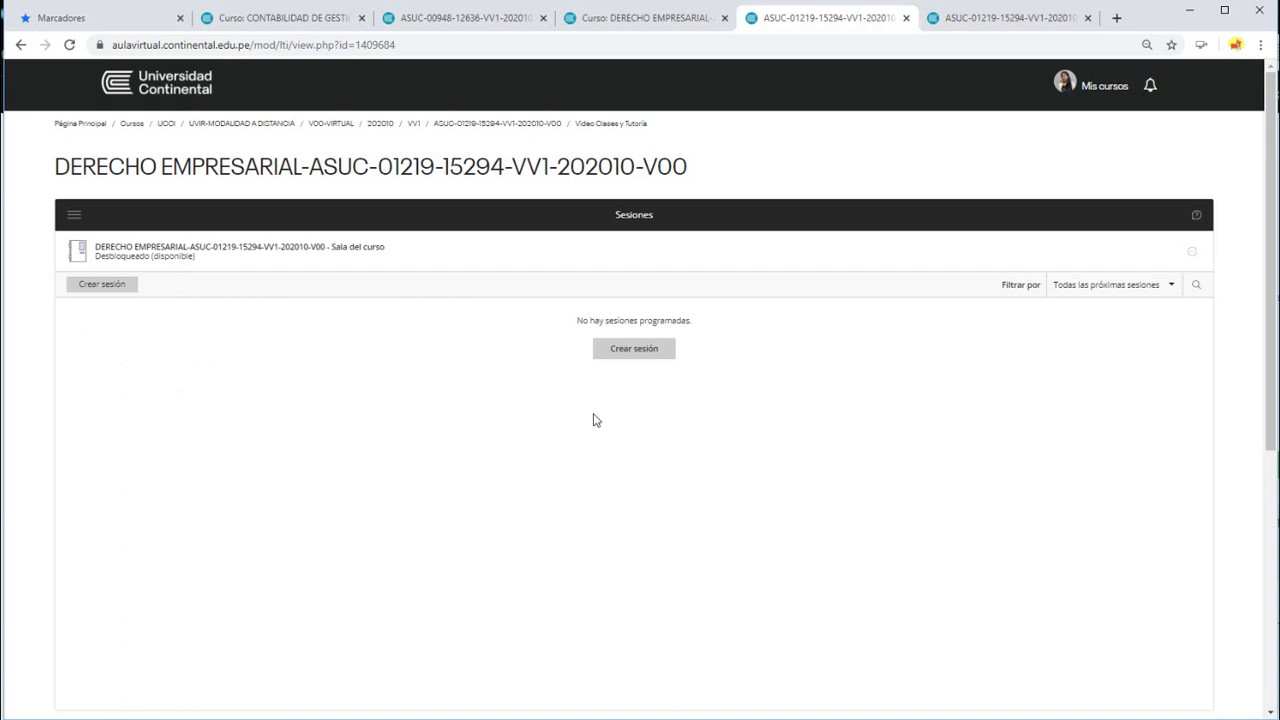
- On the newly opened sessions page, create a session named "CLASE PRESENCIAL-DERECHO EMPRESARIAL"
{"action": "key", "text": "ctrl+Tab"}
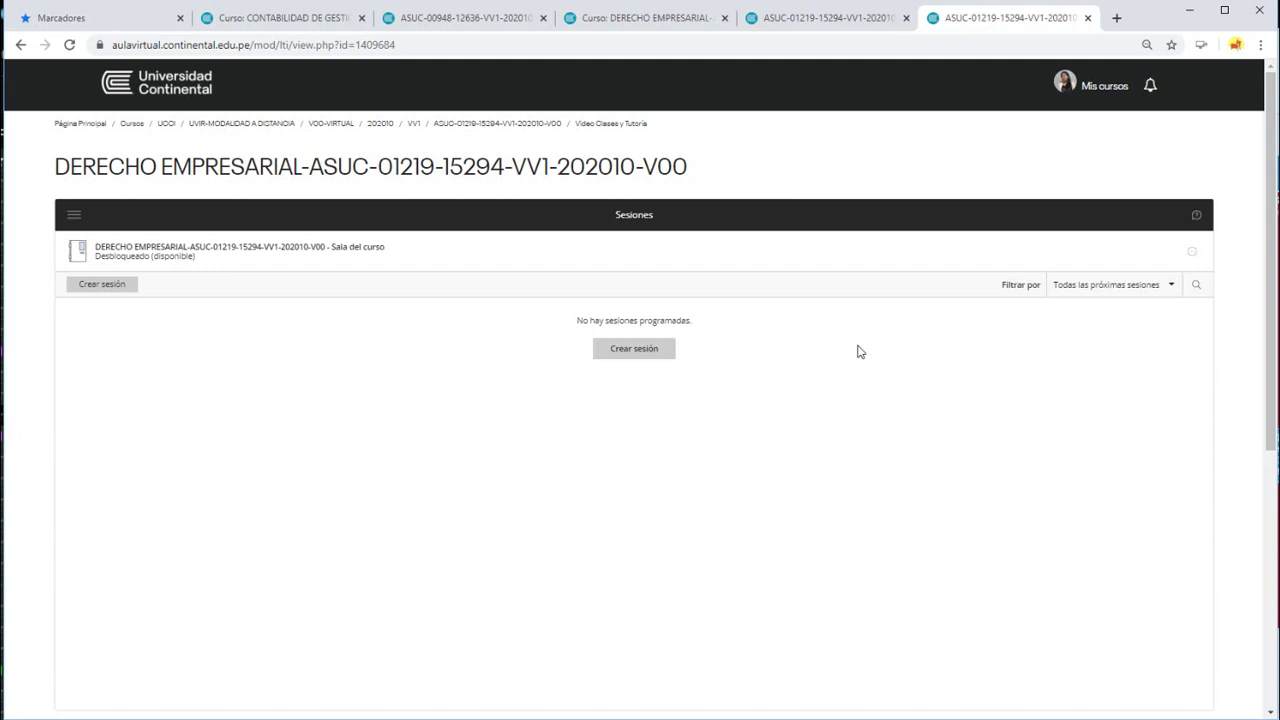
{"action": "left_click", "coordinate": [117, 287]}
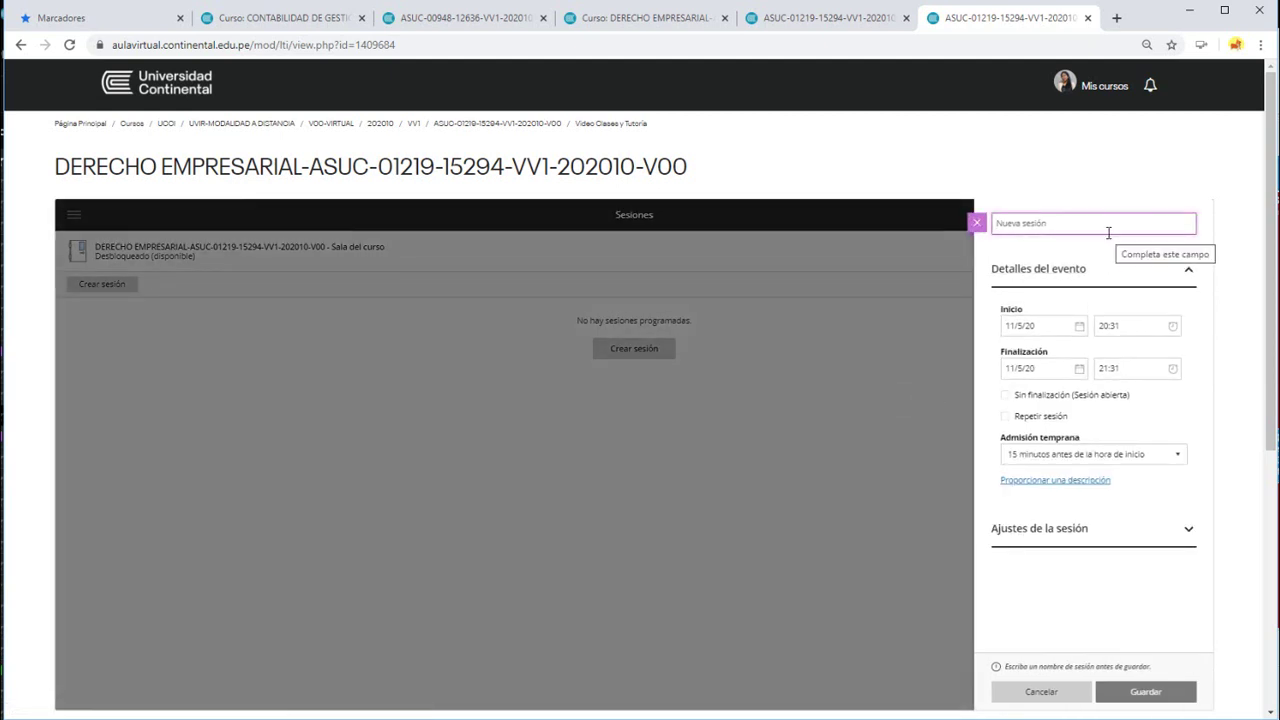
{"action": "type", "text": "CLA"}
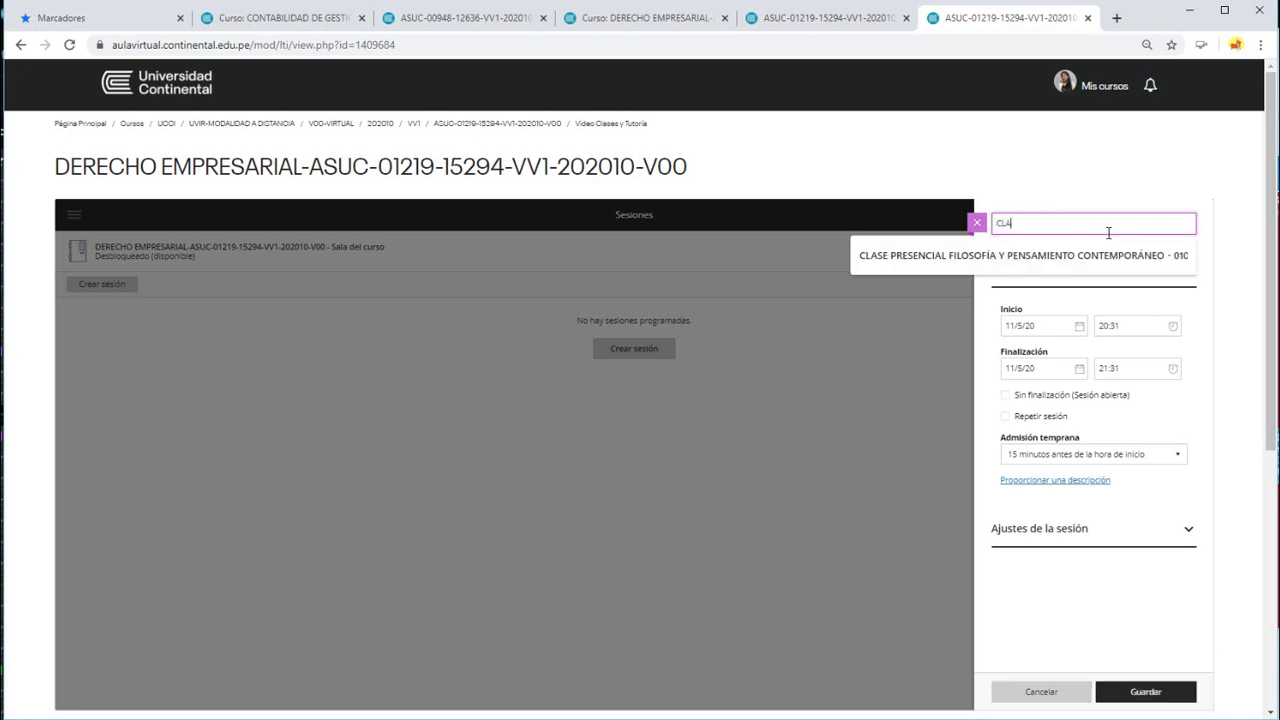
{"action": "type", "text": "SE PRESENCIAL"}
{"action": "key", "text": "Escape"}
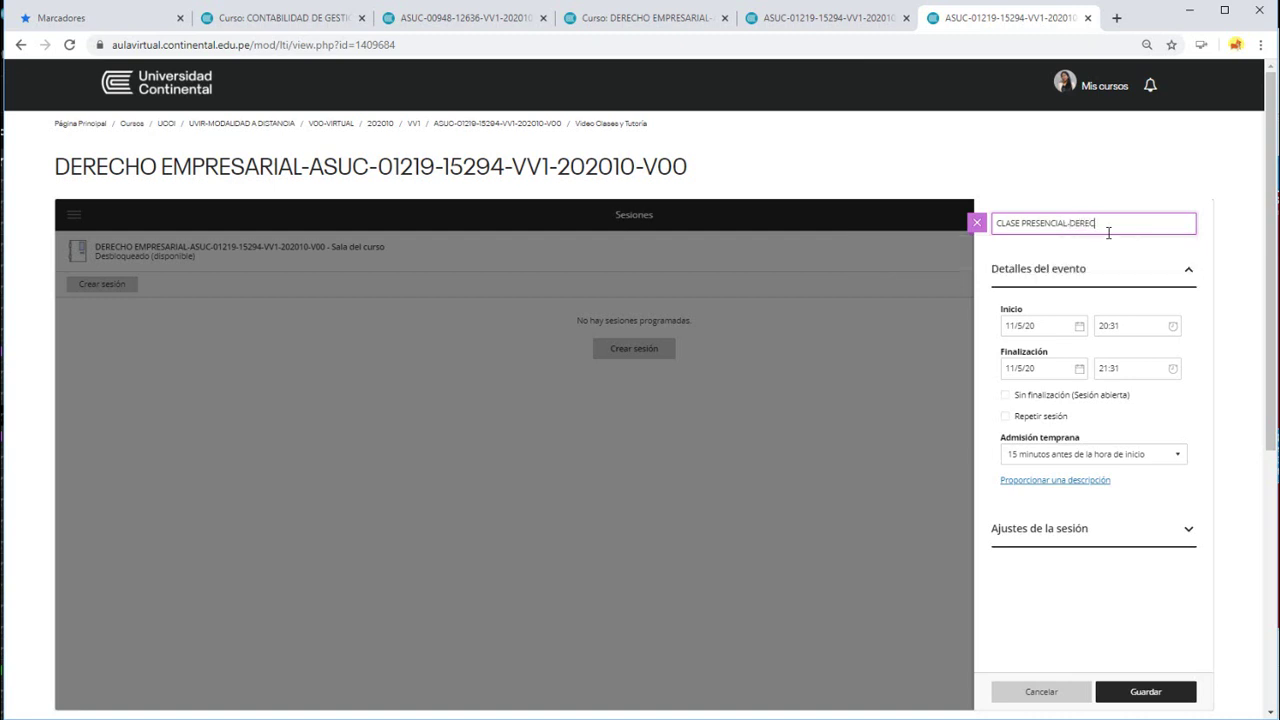
{"action": "type", "text": "HO EMPRESARIAL"}
{"action": "key", "text": "Return"}
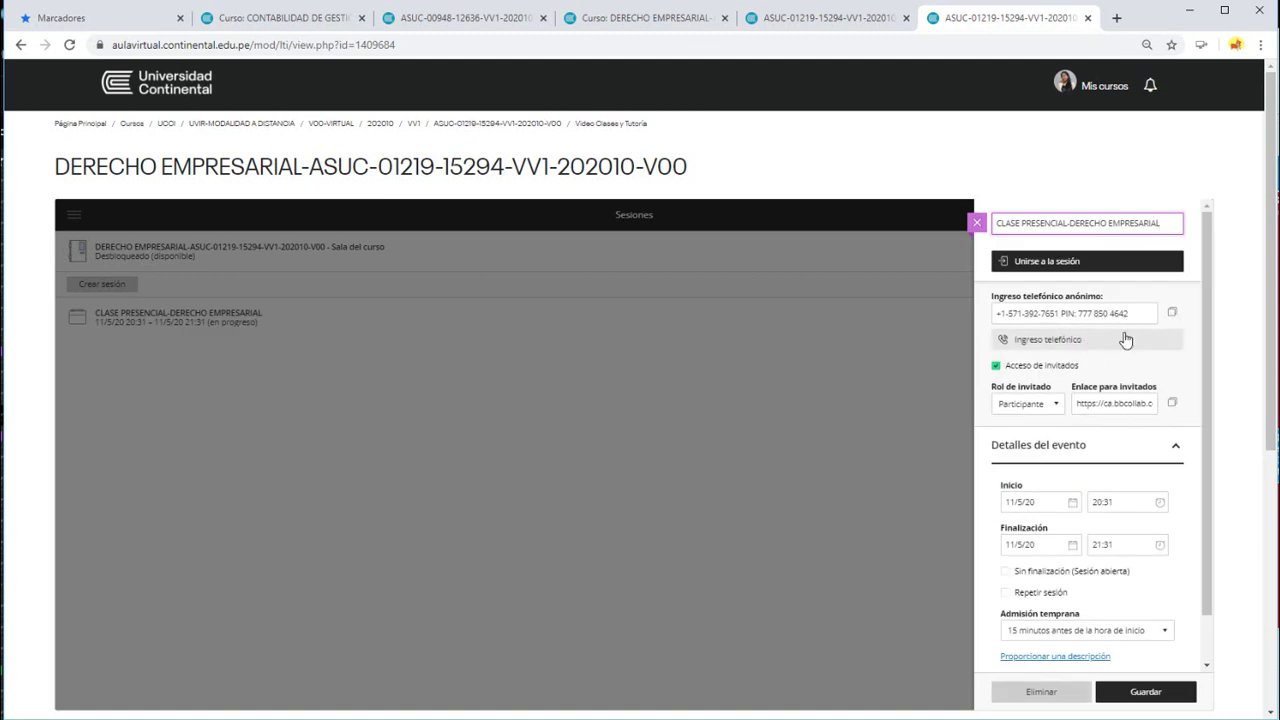
- Copy the new session's guest link and set its end date to 29/6/20
{"action": "scroll", "coordinate": [1128, 337], "scroll_direction": "down", "scroll_amount": 1}
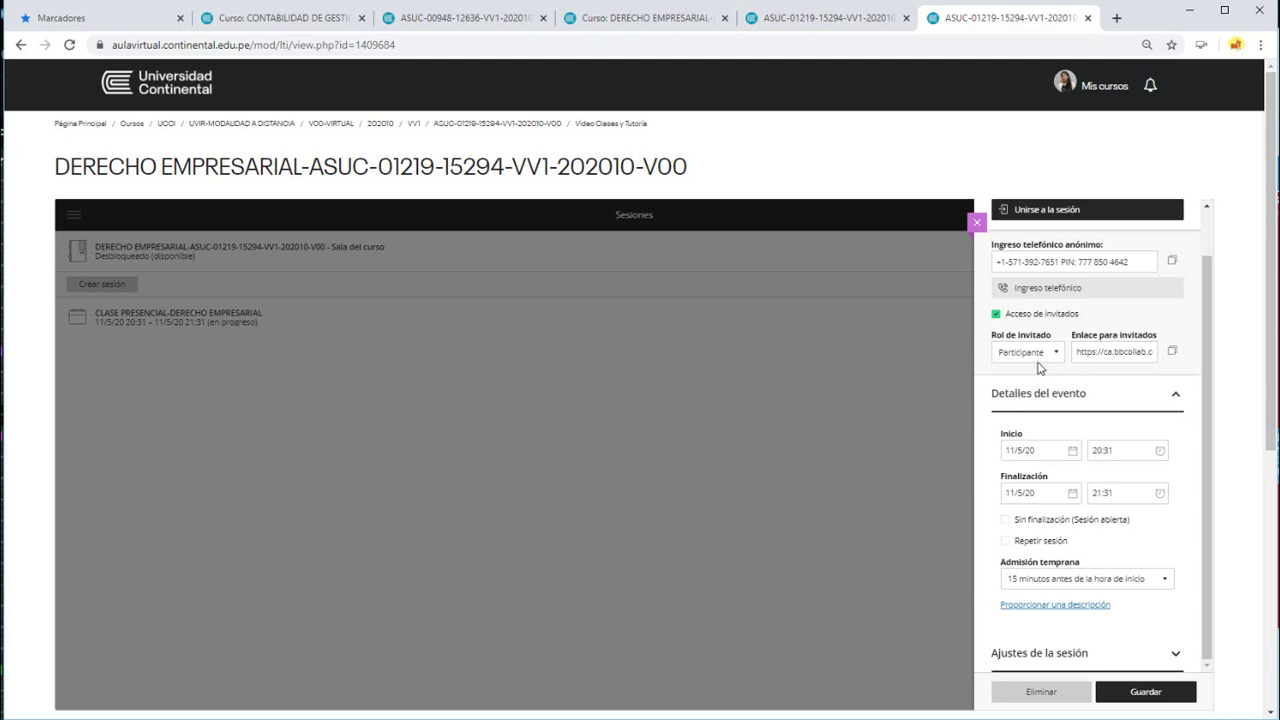
{"action": "left_click", "coordinate": [1173, 353]}
{"action": "left_click", "coordinate": [1072, 494]}
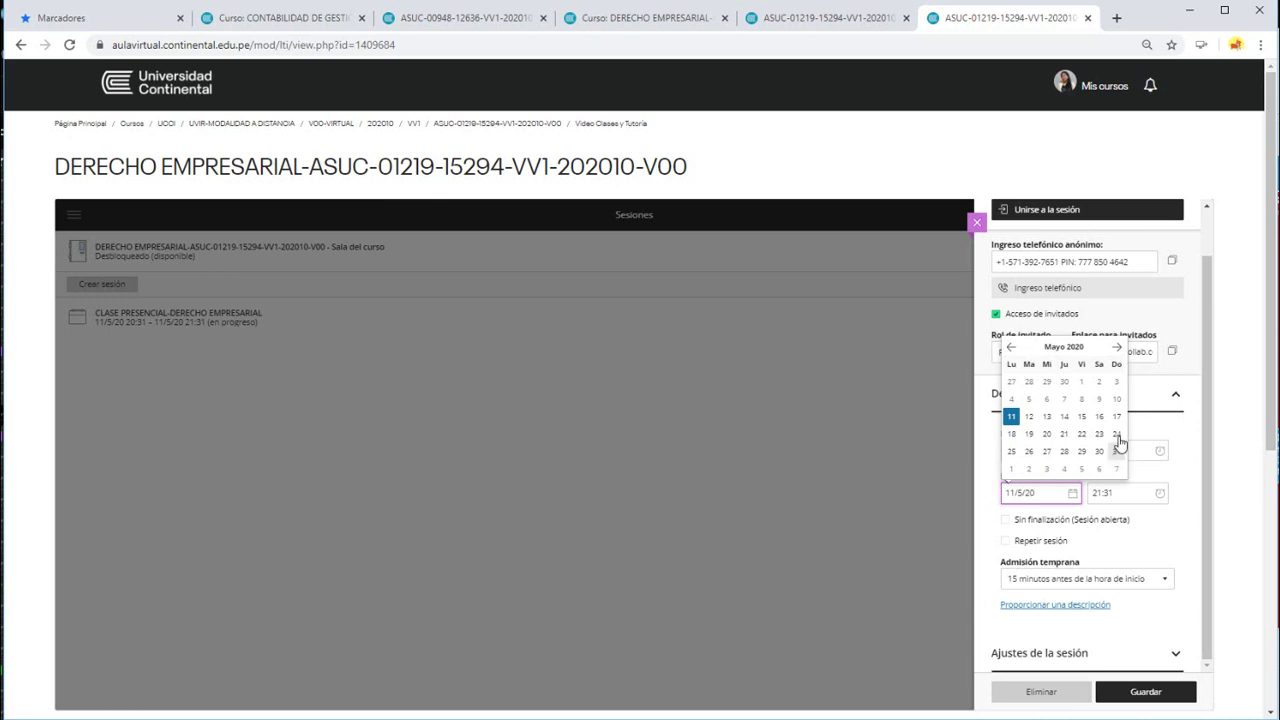
{"action": "left_click", "coordinate": [1117, 346]}
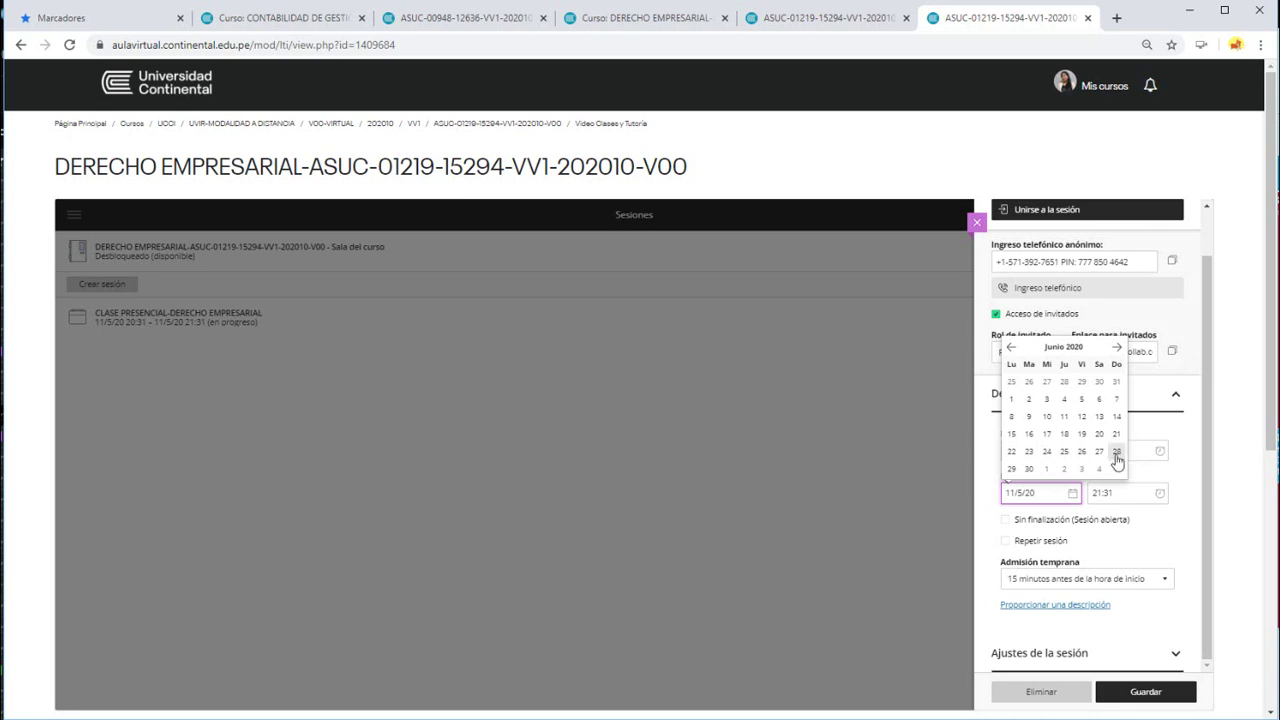
{"action": "left_click", "coordinate": [1010, 471]}
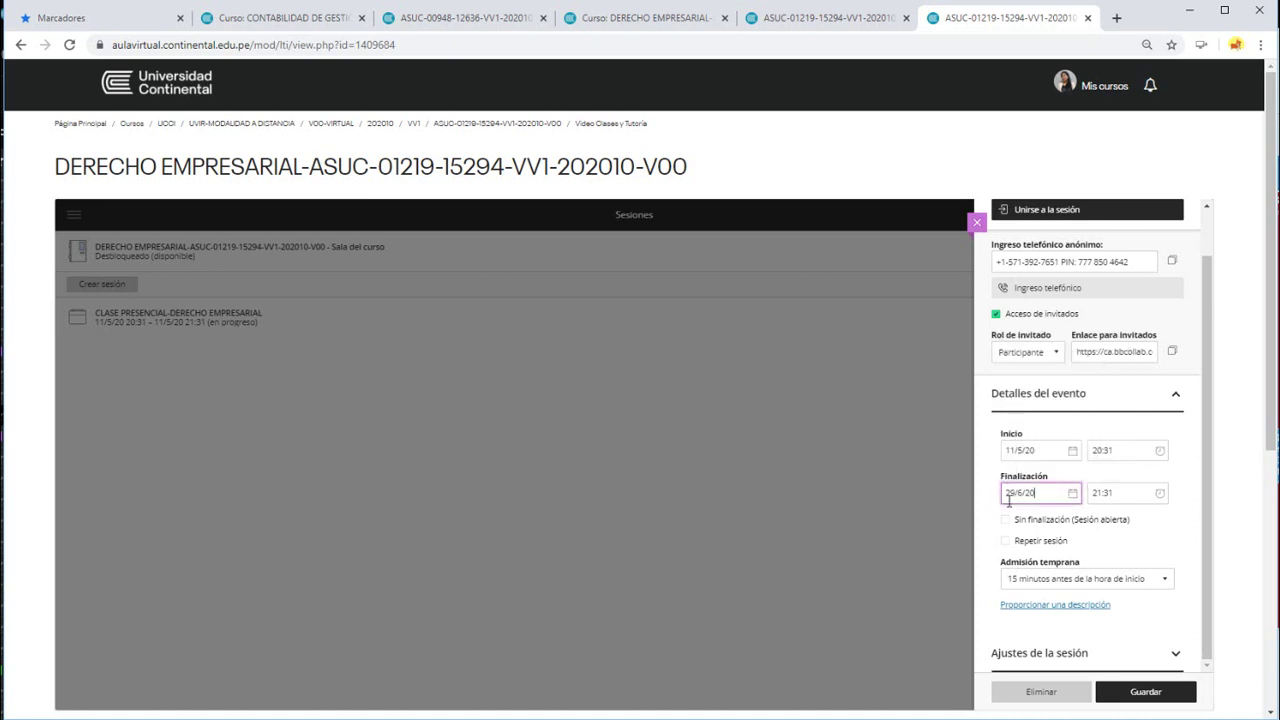
{"action": "left_click", "coordinate": [1177, 511]}
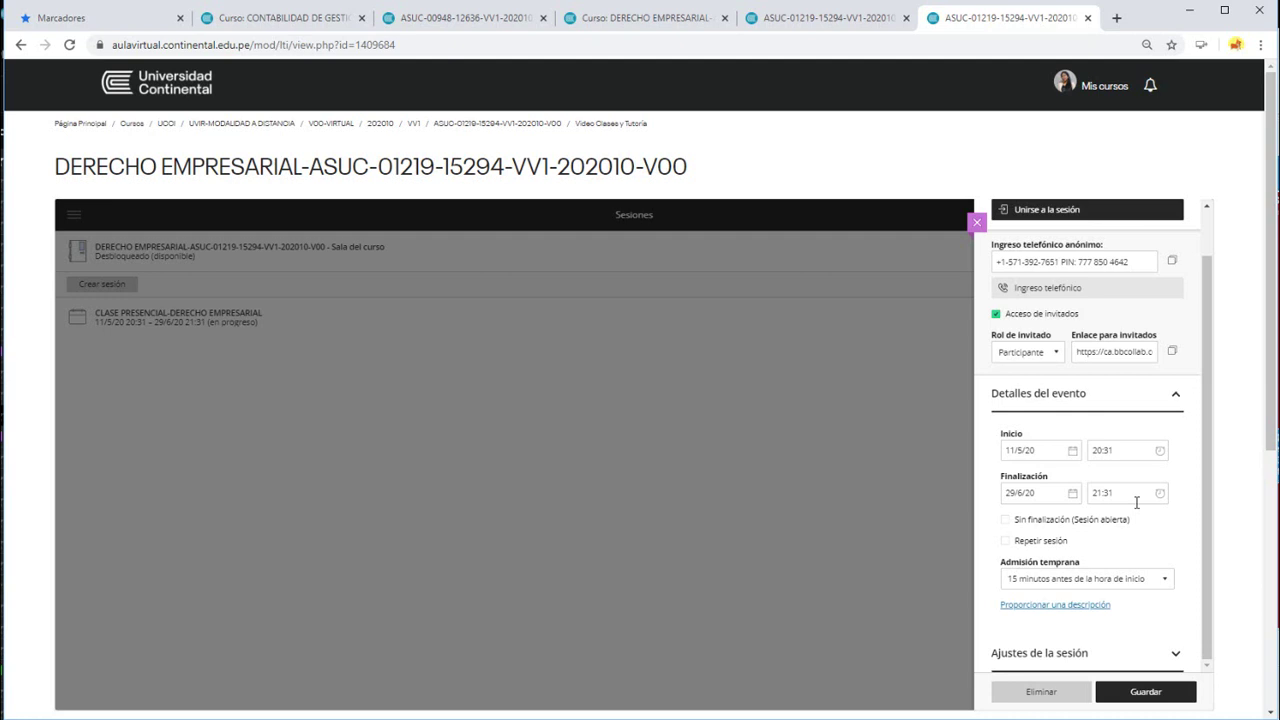
- Allow recording downloads in the session settings of the CLASE PRESENCIAL-DERECHO EMPRESARIAL session
{"action": "scroll", "coordinate": [1137, 502], "scroll_direction": "down", "scroll_amount": 1}
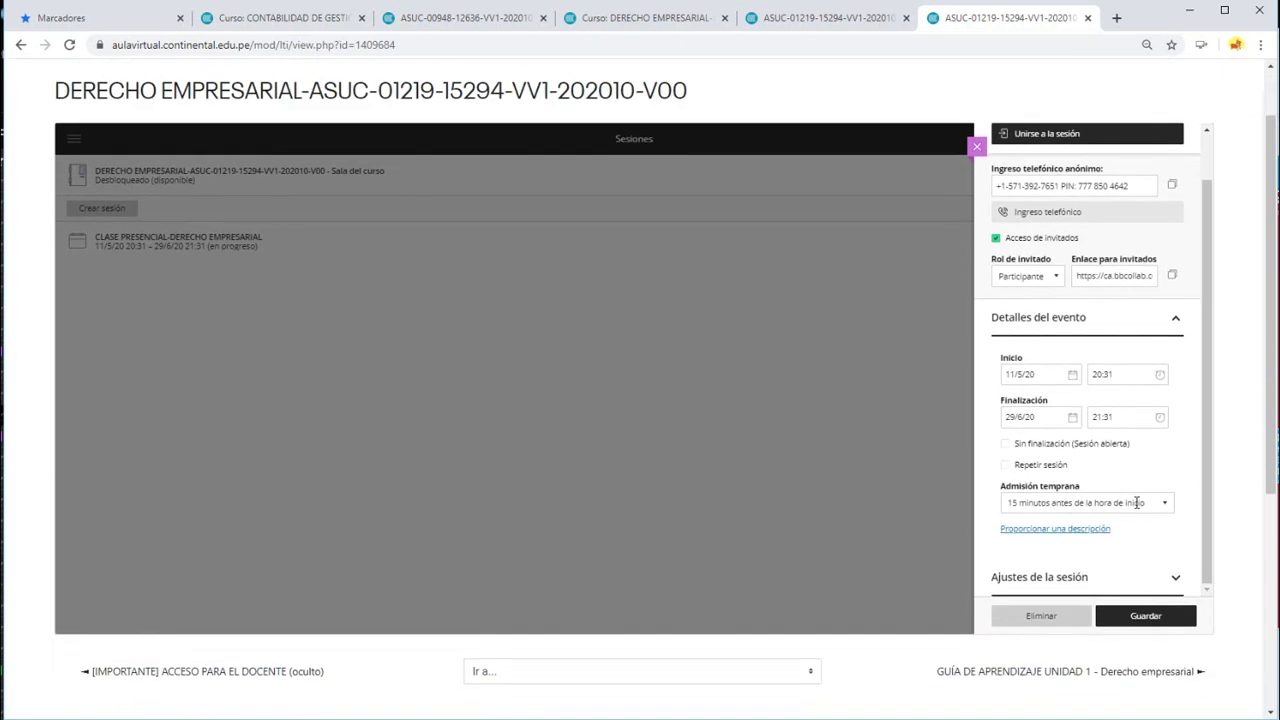
{"action": "left_click", "coordinate": [1051, 580]}
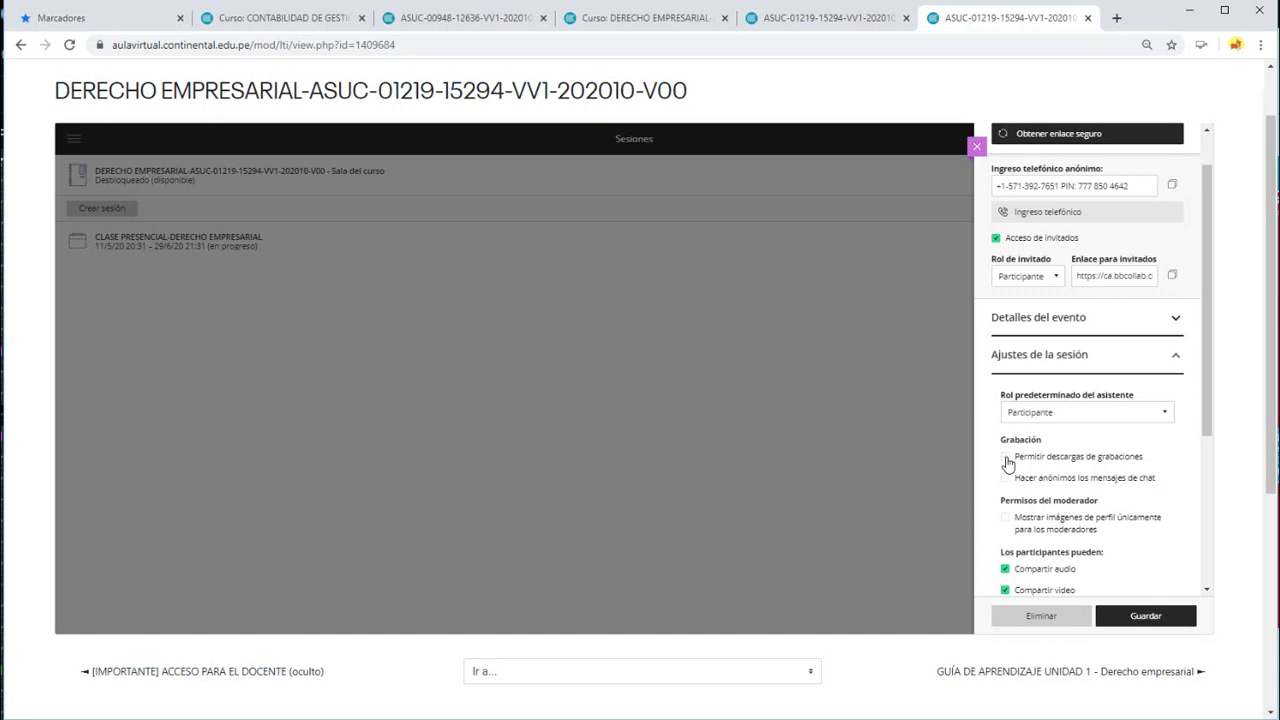
{"action": "left_click", "coordinate": [1007, 460]}
- Remove the participants' permissions to share video and to draw on the whiteboard and files, and save the session
{"action": "scroll", "coordinate": [1058, 500], "scroll_direction": "down", "scroll_amount": 1}
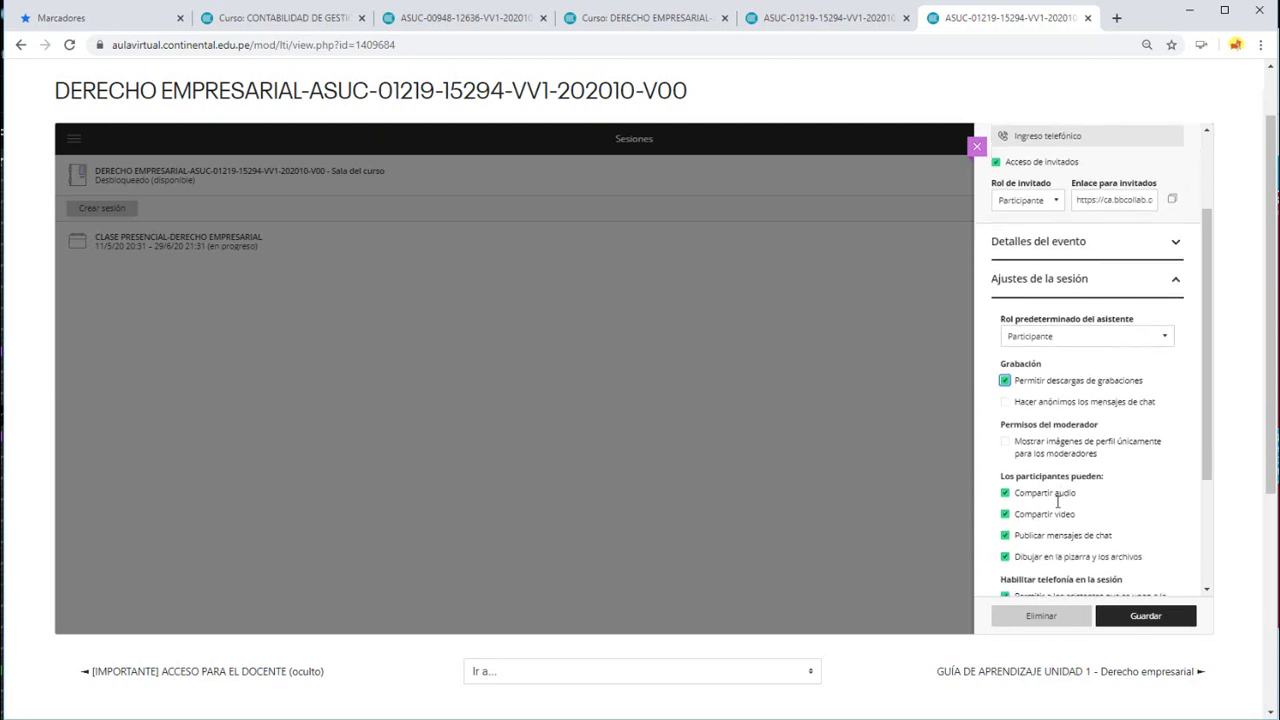
{"action": "scroll", "coordinate": [1058, 502], "scroll_direction": "down", "scroll_amount": 1}
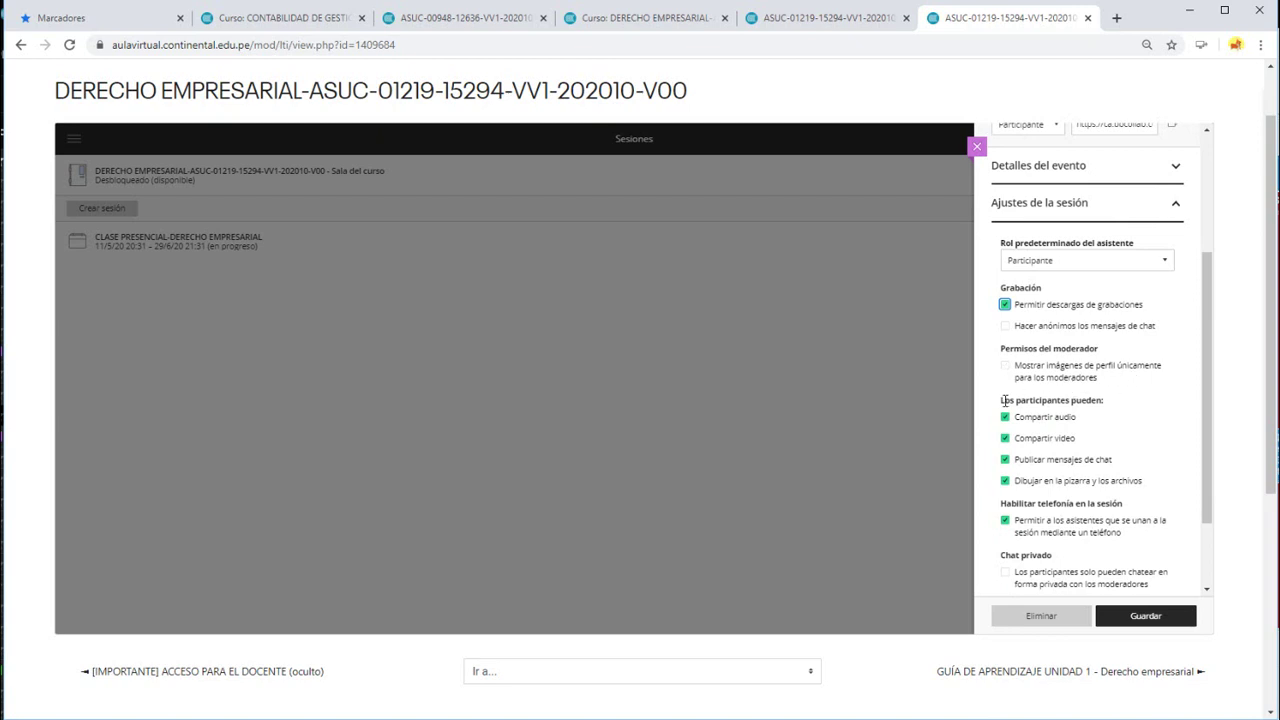
{"action": "scroll", "coordinate": [1004, 405], "scroll_direction": "down", "scroll_amount": 1}
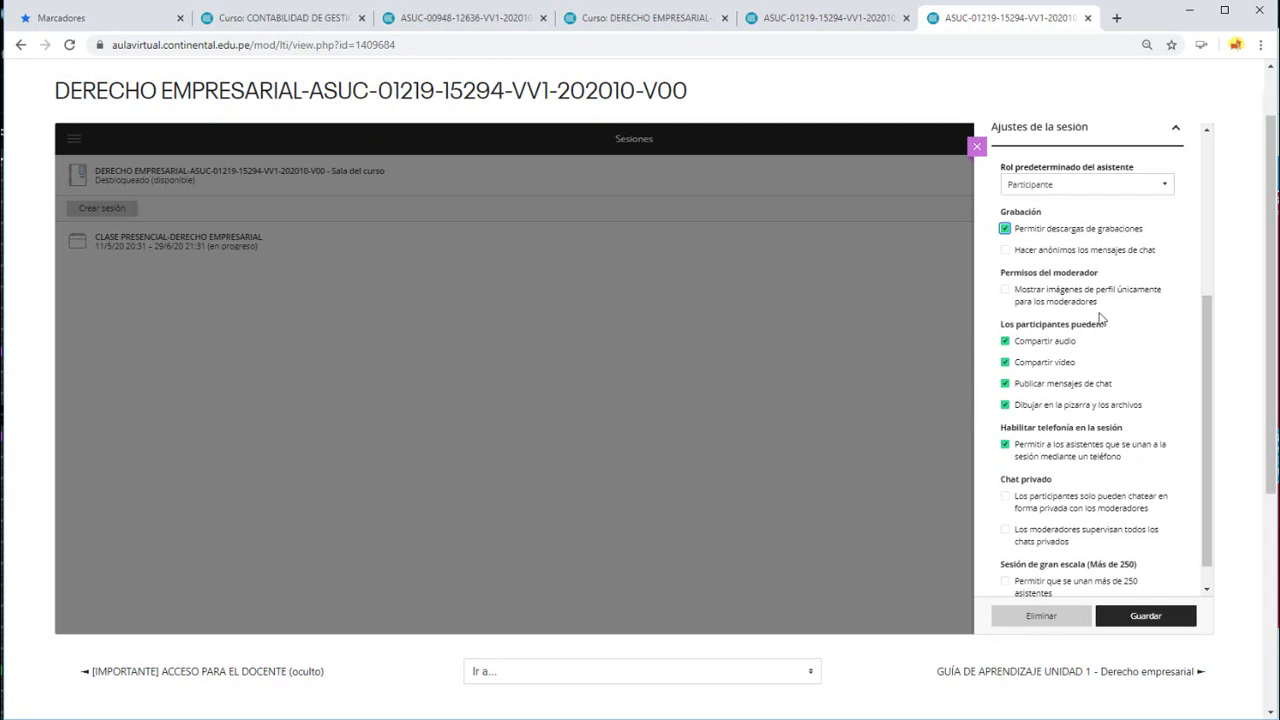
{"action": "left_click", "coordinate": [1006, 366]}
{"action": "double_click", "coordinate": [1007, 410]}
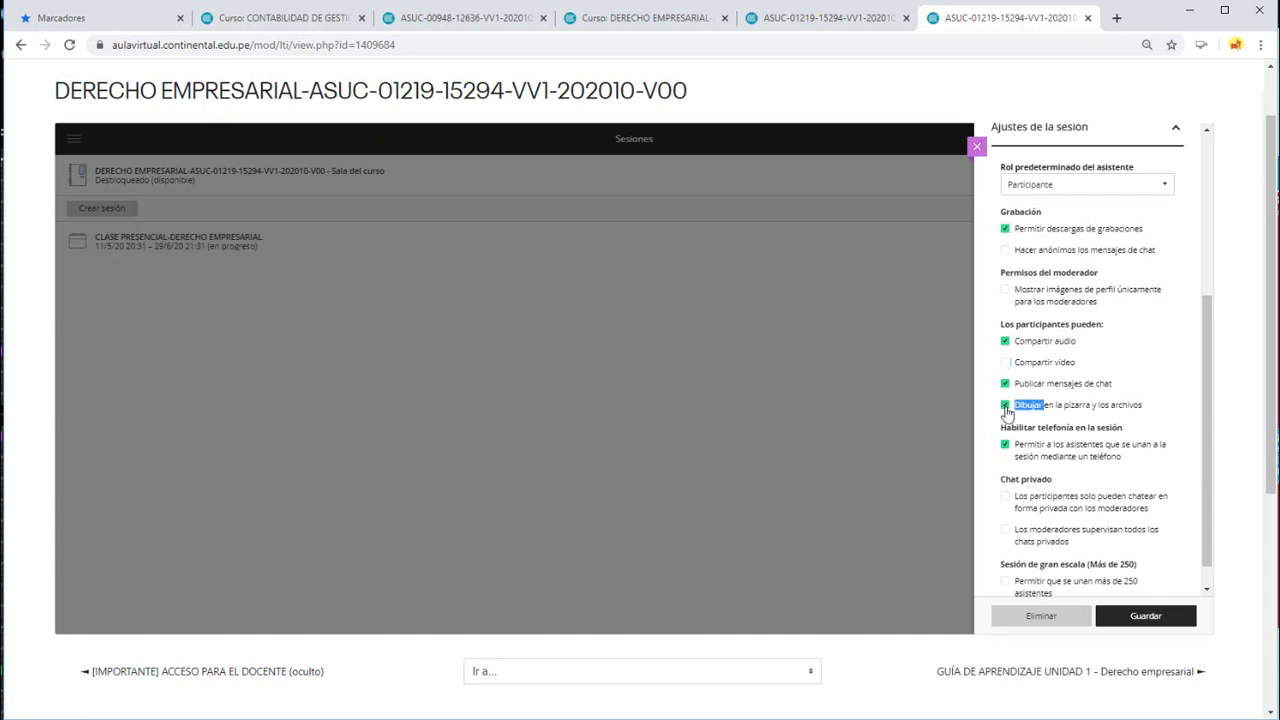
{"action": "left_click", "coordinate": [1006, 406]}
{"action": "scroll", "coordinate": [1074, 470], "scroll_direction": "down", "scroll_amount": 1}
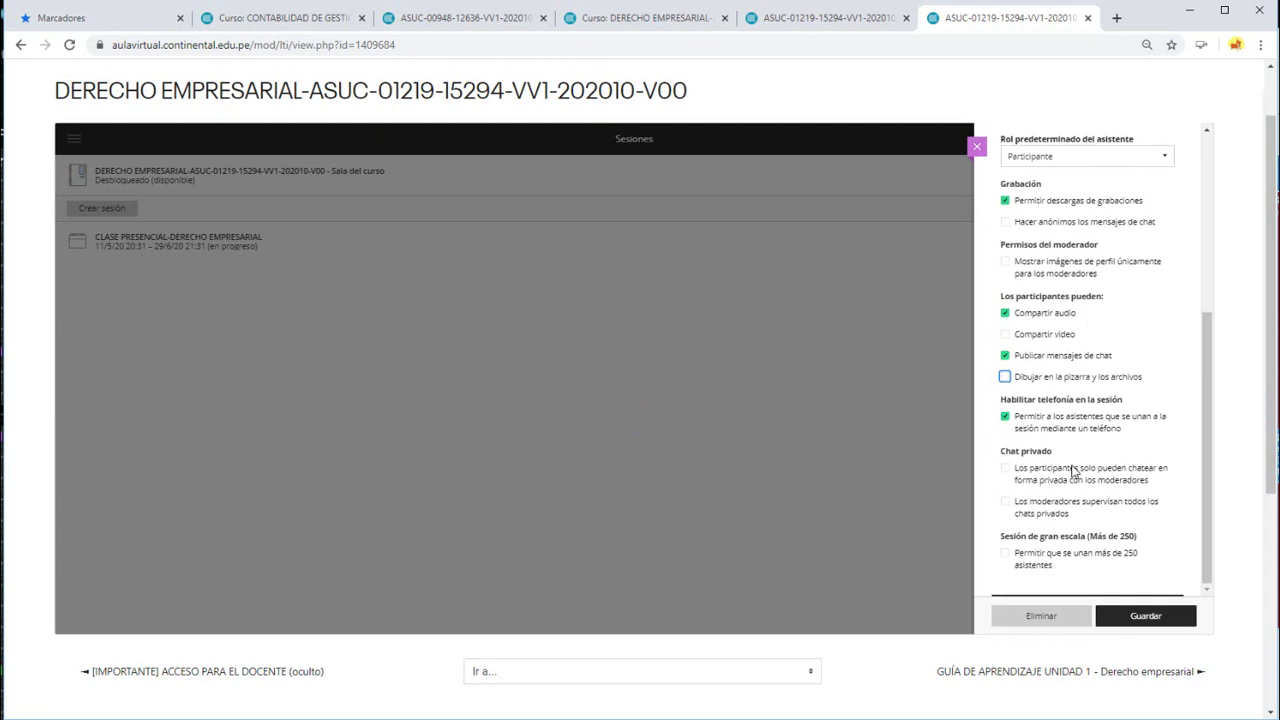
{"action": "scroll", "coordinate": [1086, 395], "scroll_direction": "up", "scroll_amount": 3}
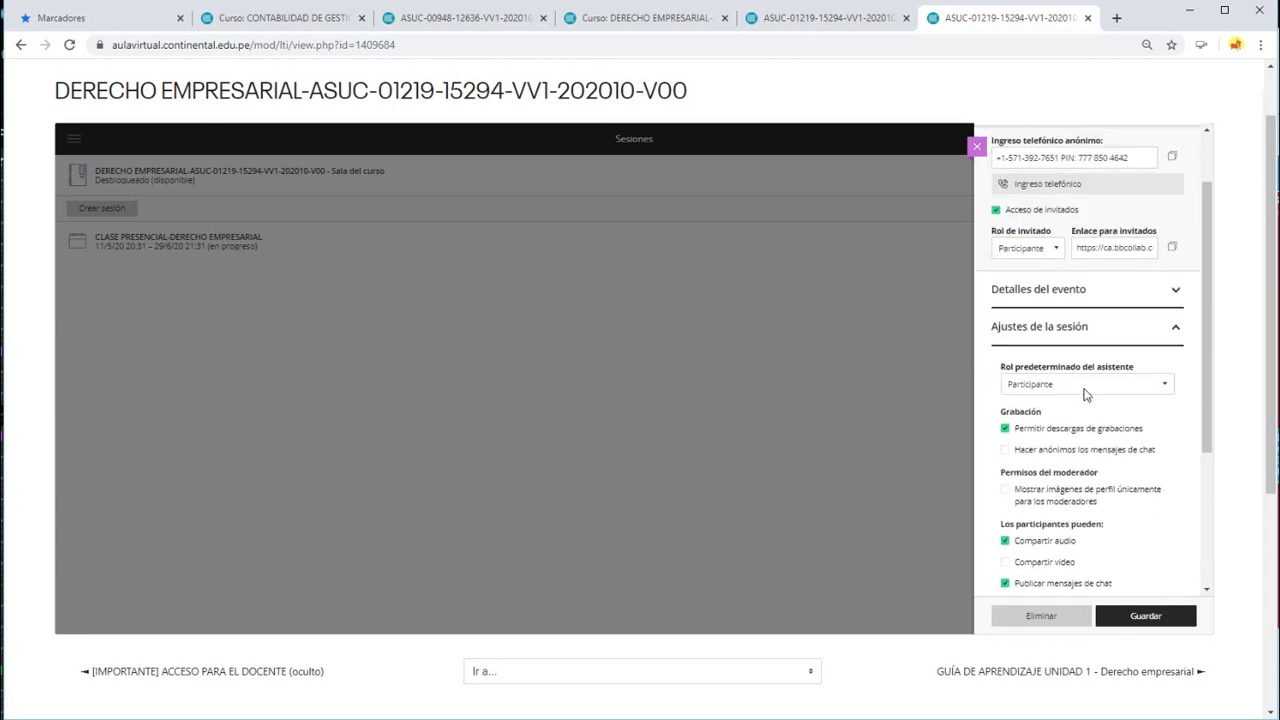
{"action": "scroll", "coordinate": [1086, 395], "scroll_direction": "down", "scroll_amount": 3}
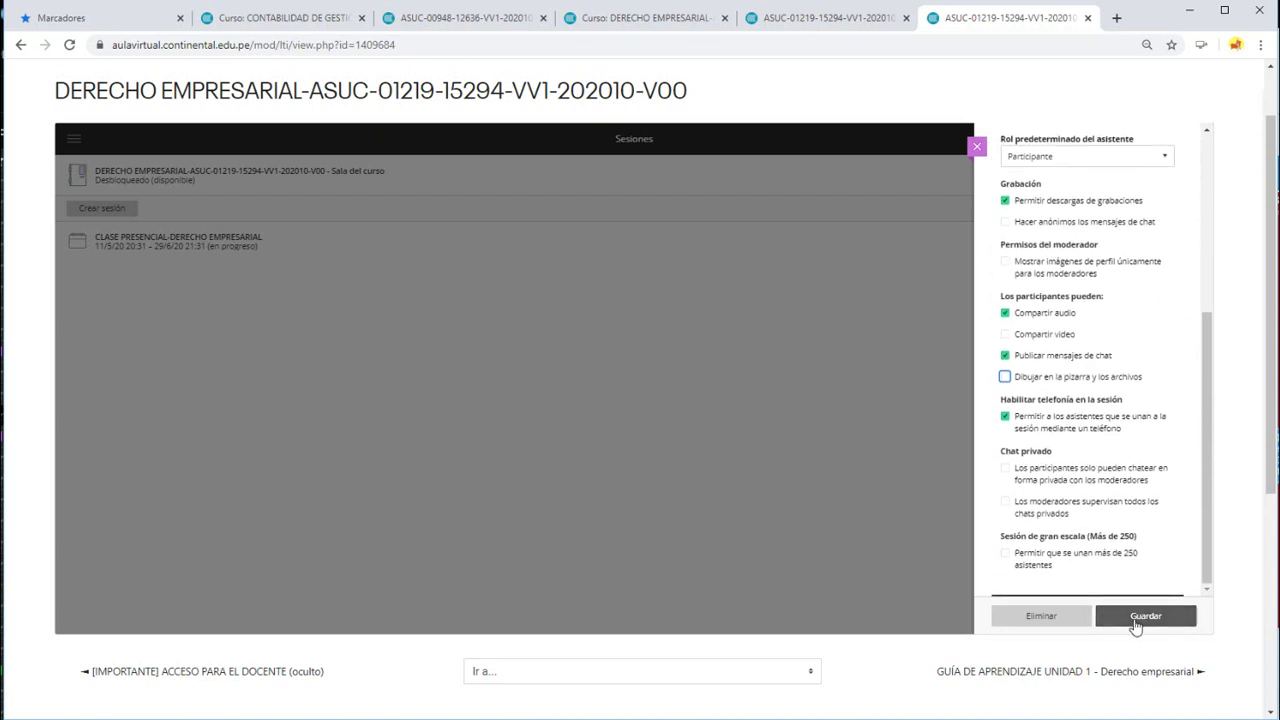
{"action": "left_click", "coordinate": [1142, 616]}
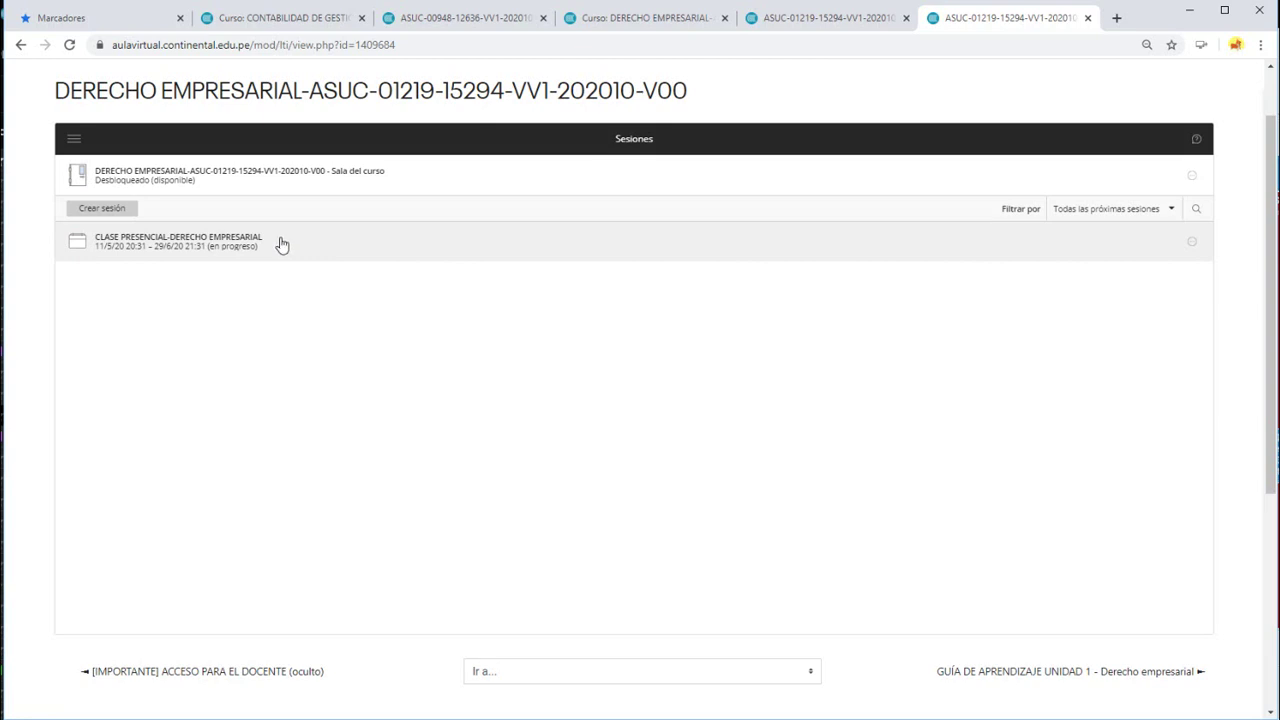
- Reopen the saved CLASE PRESENCIAL-DERECHO EMPRESARIAL session to review its access options, guest link and event details
{"action": "left_click", "coordinate": [366, 257]}
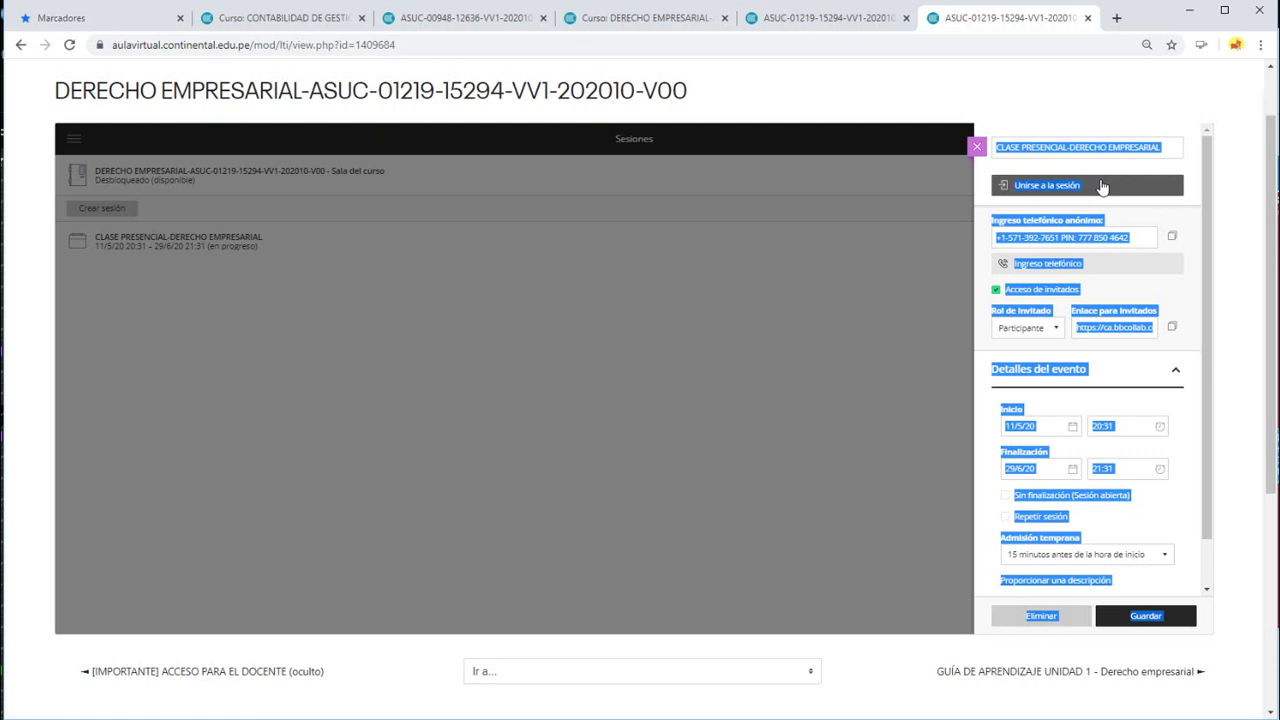
{"action": "left_click", "coordinate": [793, 376]}
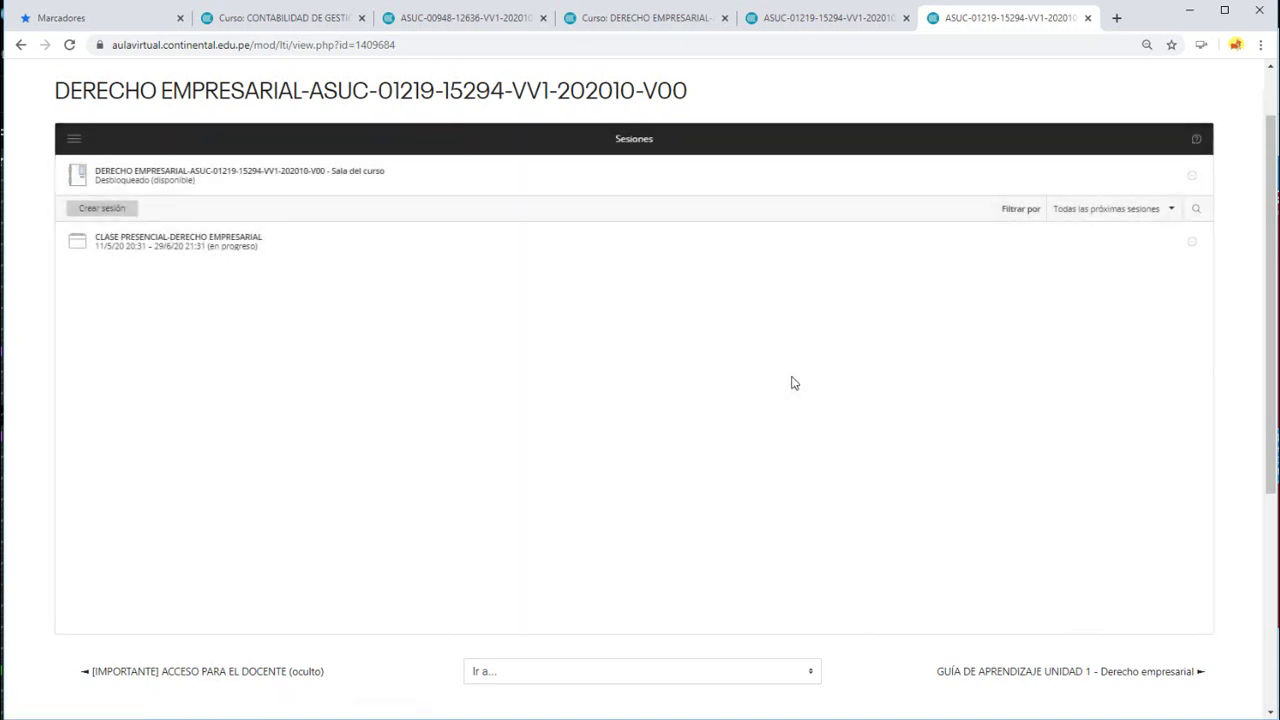
{"action": "left_click", "coordinate": [851, 251]}
{"action": "left_click", "coordinate": [1178, 296]}
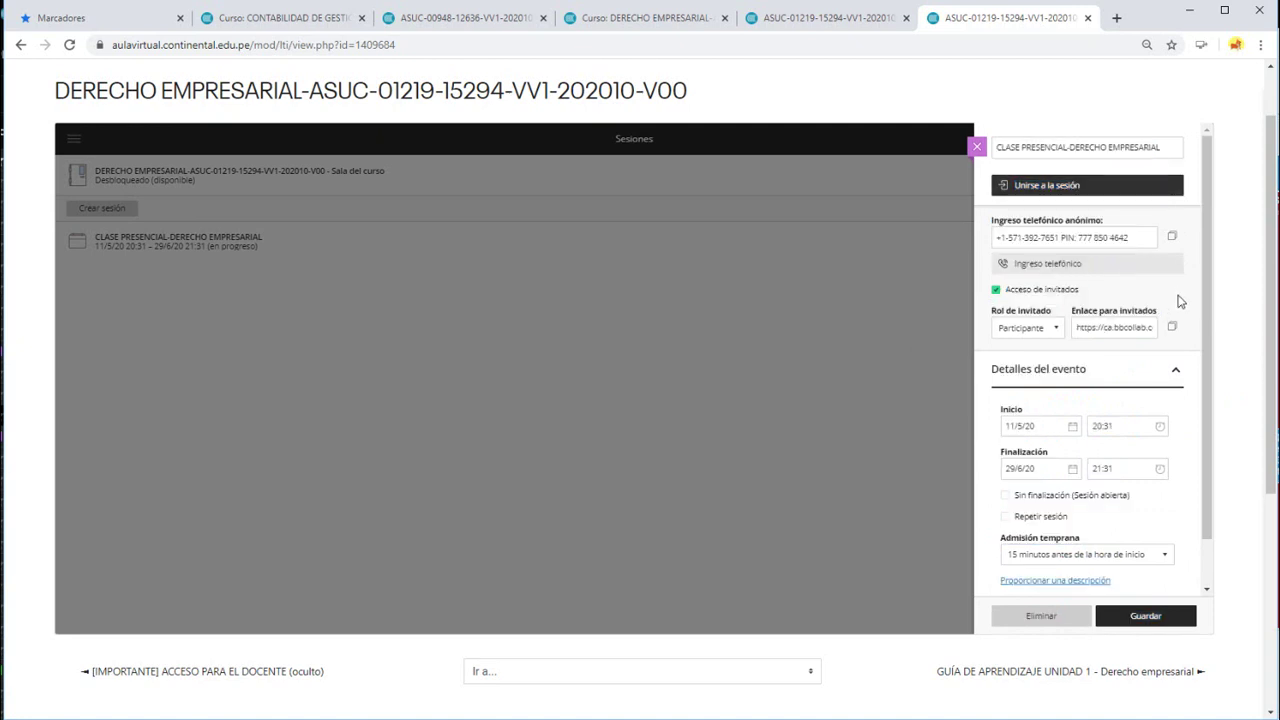
- Close the session settings and copy the guest link from the CLASE PRESENCIAL-DERECHO EMPRESARIAL session's options
{"action": "left_click", "coordinate": [903, 329]}
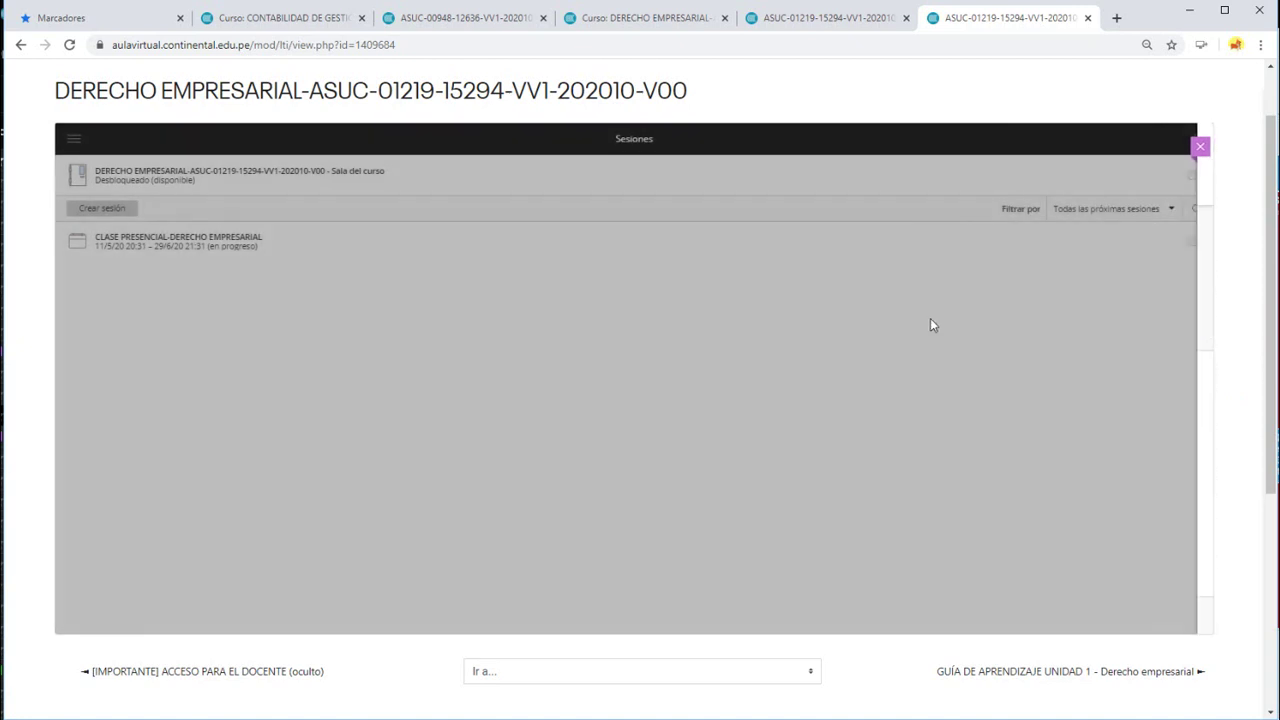
{"action": "left_click", "coordinate": [1191, 245]}
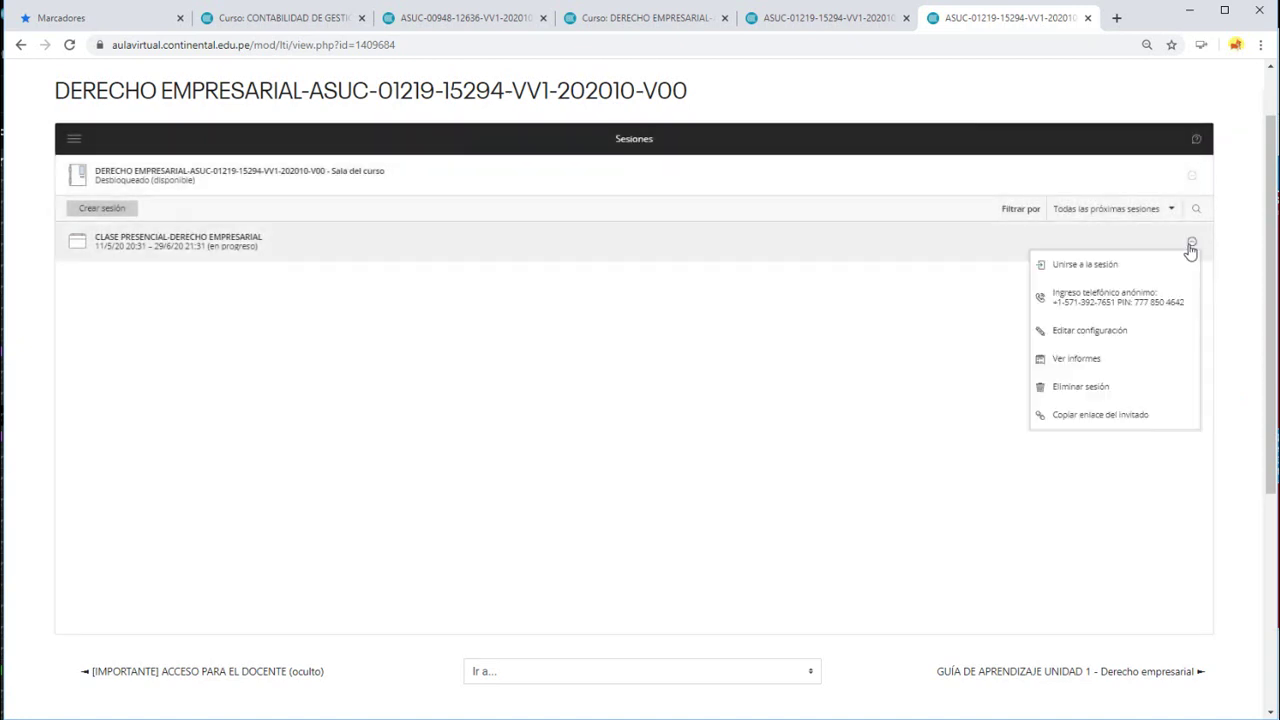
{"action": "left_click", "coordinate": [1042, 420]}
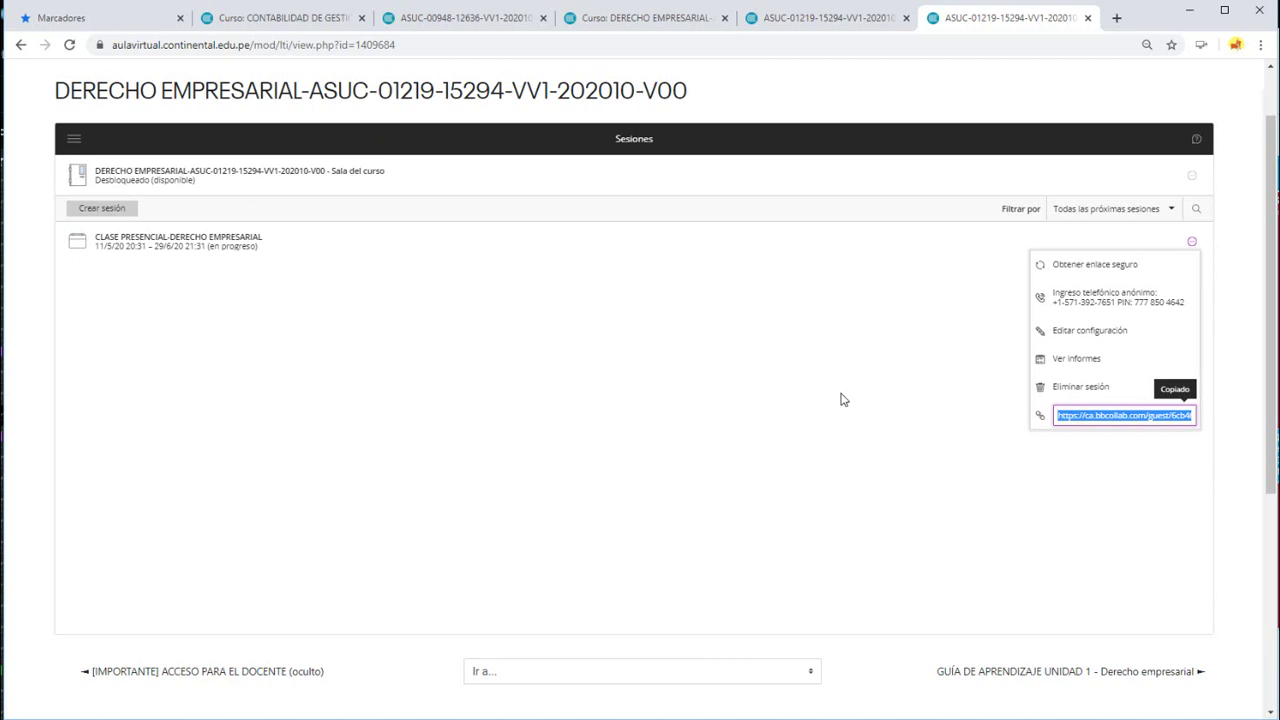
{"action": "left_click", "coordinate": [841, 399]}
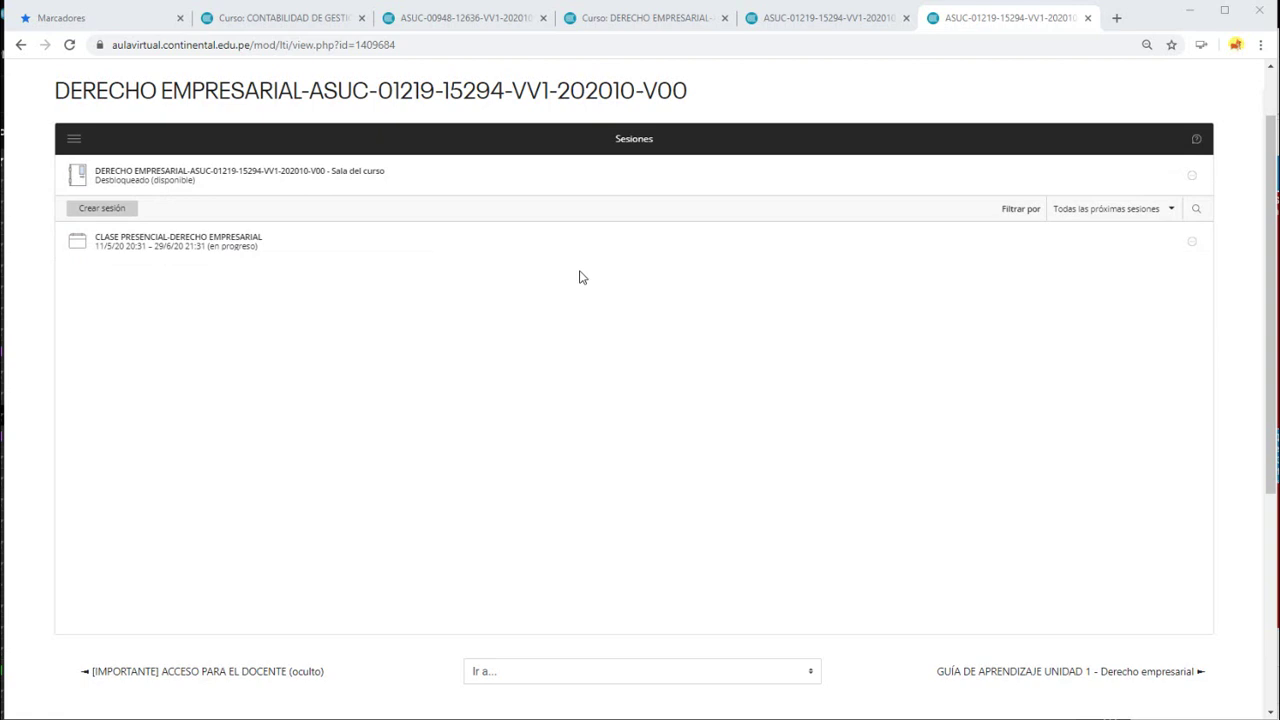
- Switch to the CONTABILIDAD DE GESTION course's Collaborate page and open its list of recordings
{"action": "key", "text": "ctrl+3"}
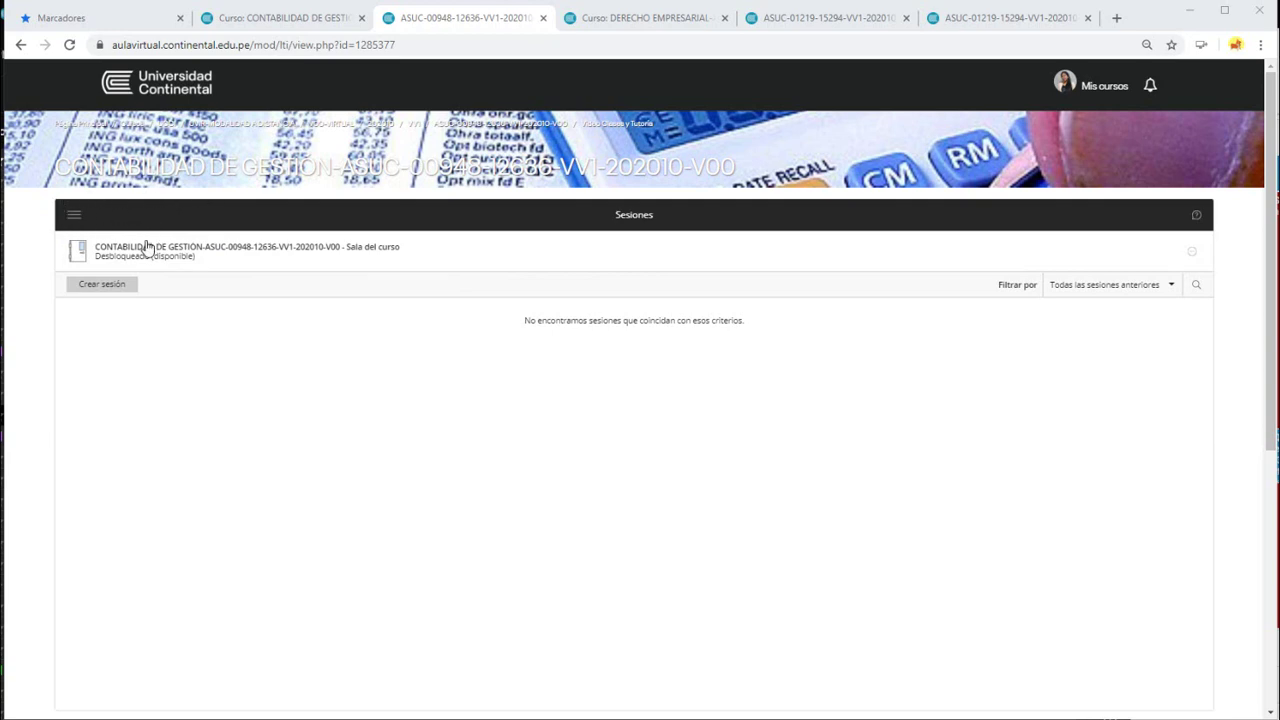
{"action": "left_click", "coordinate": [79, 222]}
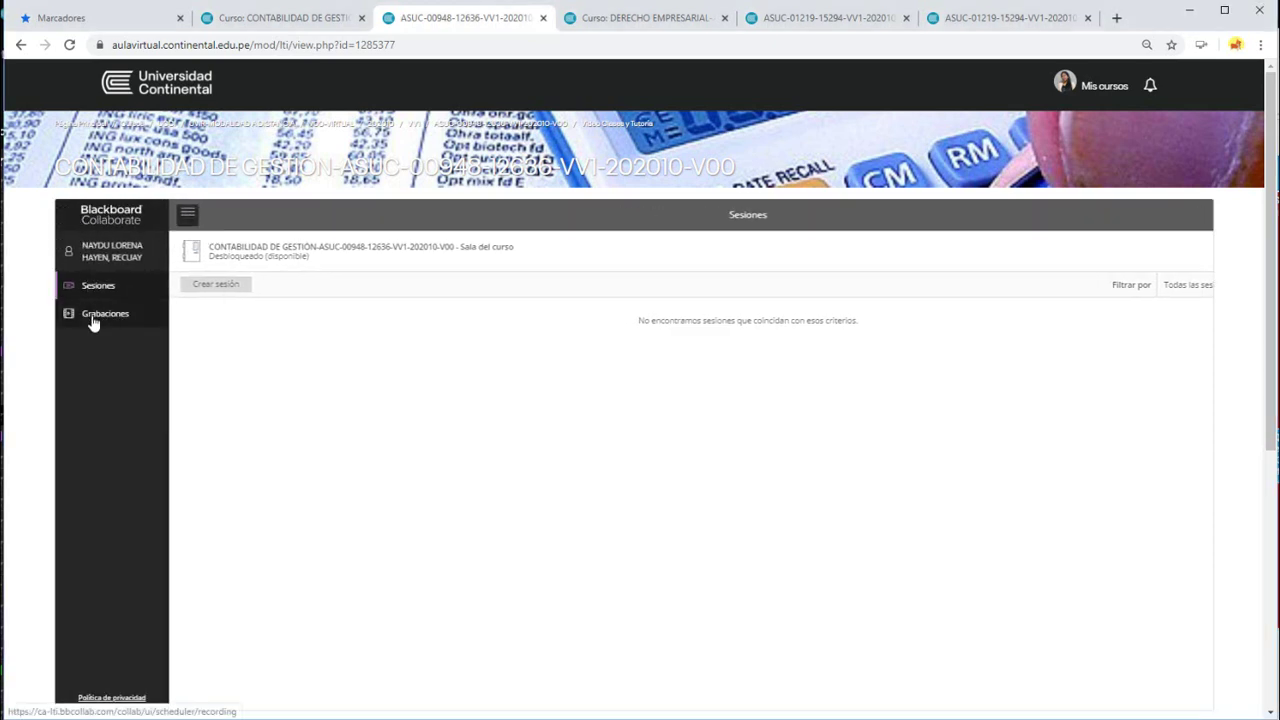
{"action": "left_click", "coordinate": [93, 316]}
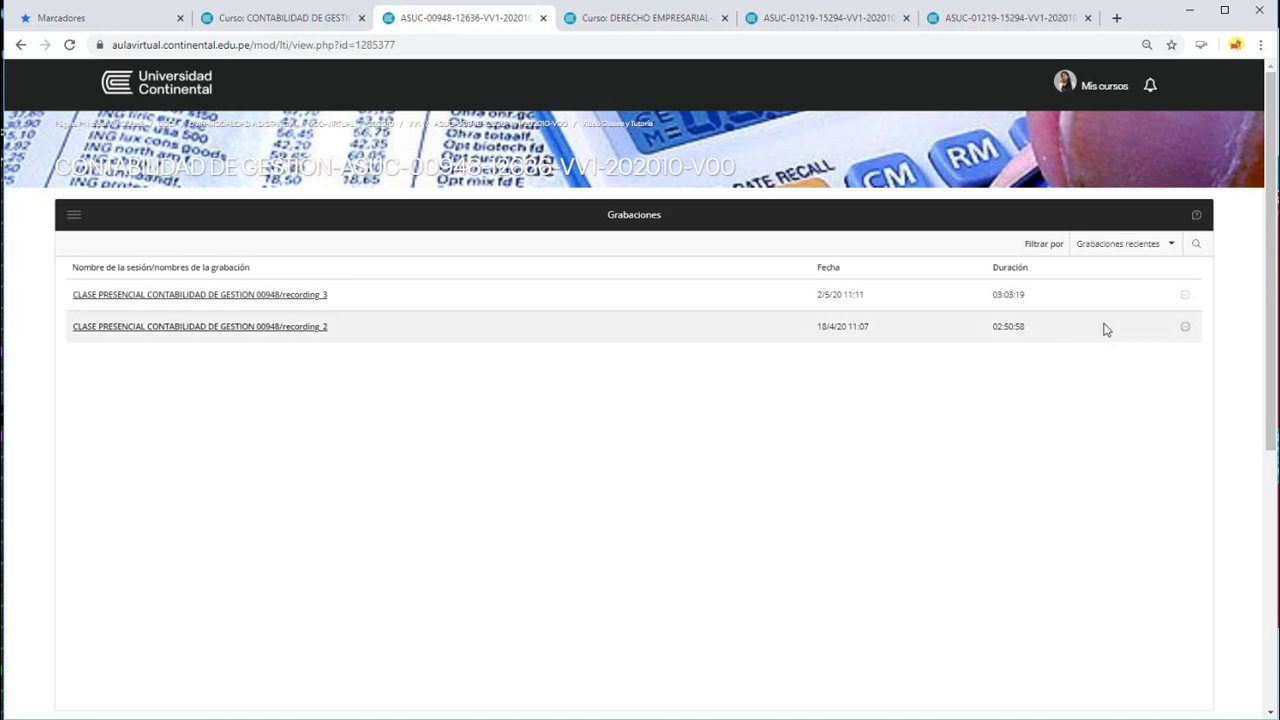
- Copy the link of the CLASE PRESENCIAL CONTABILIDAD DE GESTION 00948/recording_3 recording
{"action": "left_click", "coordinate": [1185, 299]}
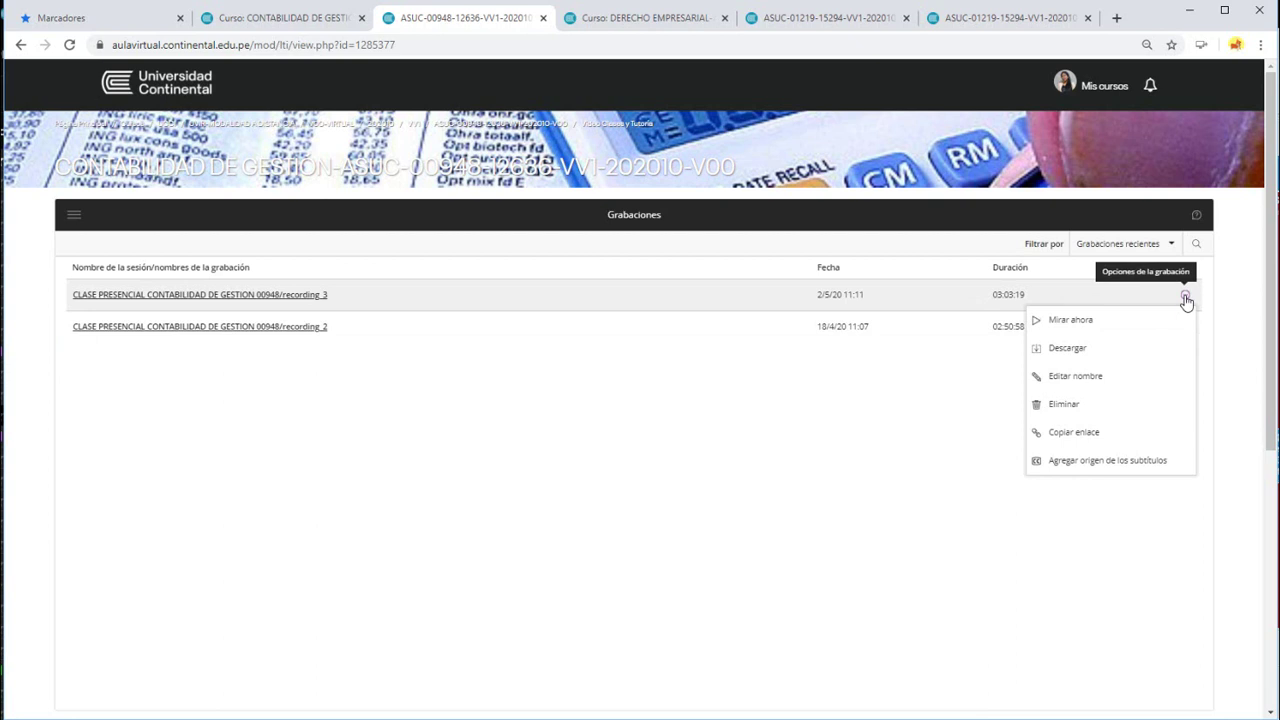
{"action": "left_click", "coordinate": [1040, 442]}
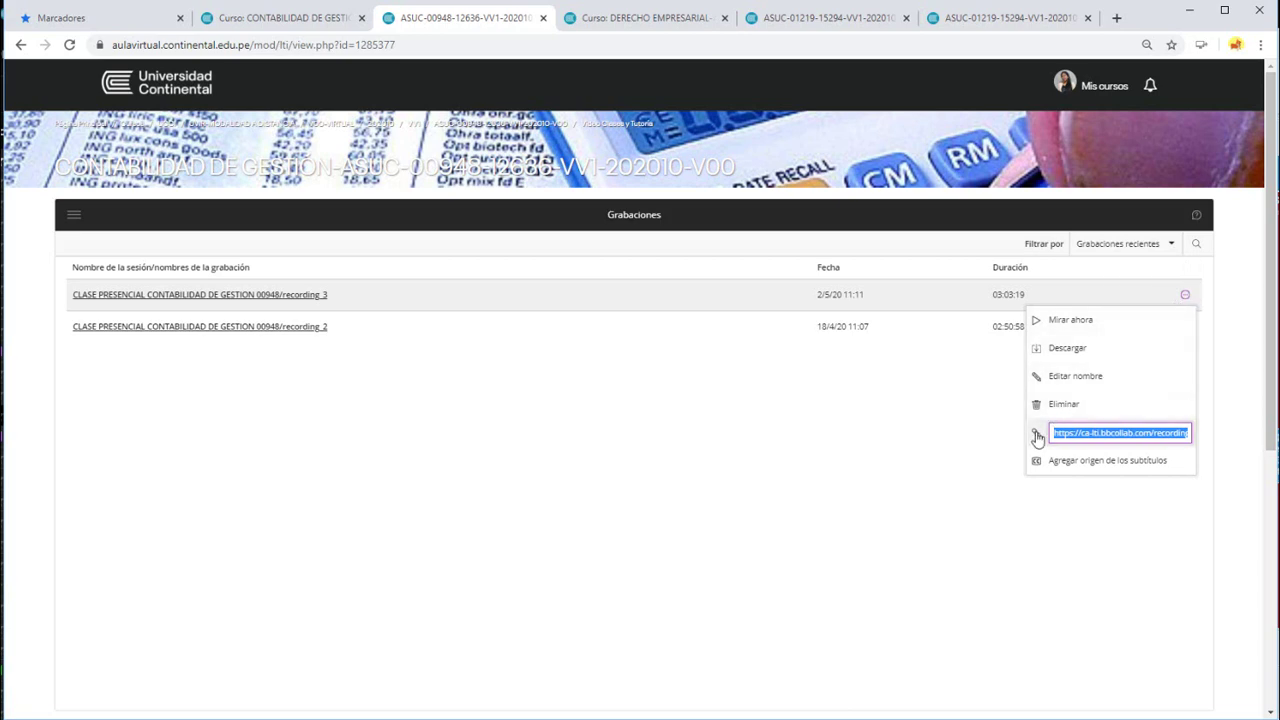
{"action": "left_click", "coordinate": [921, 461]}
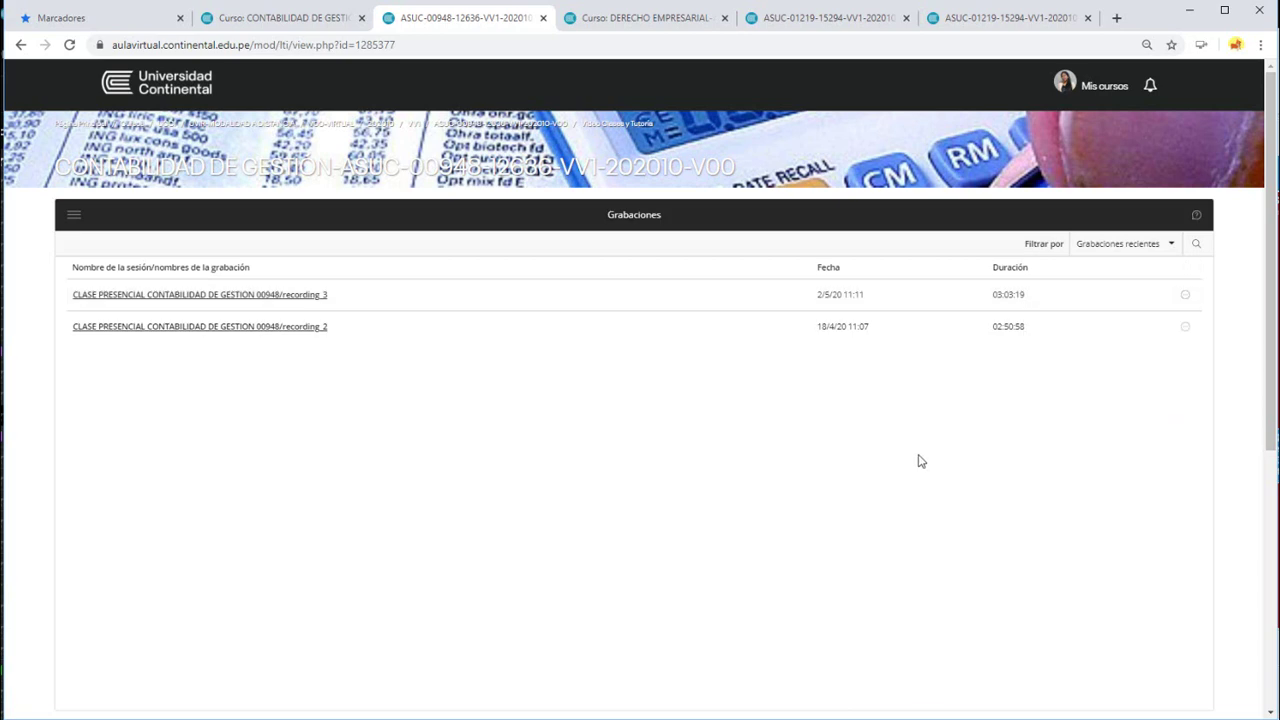